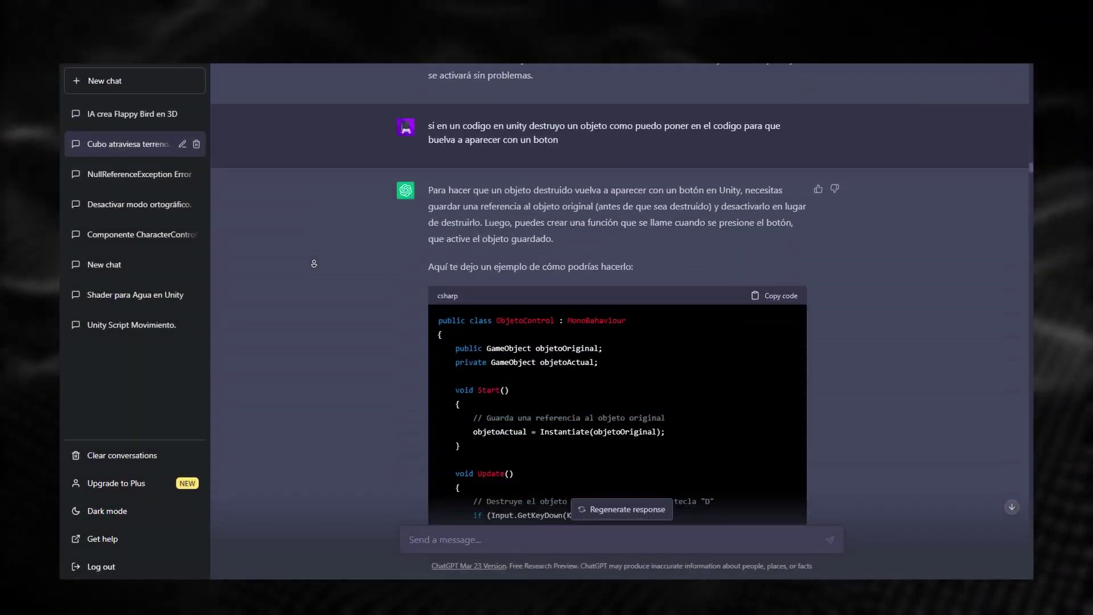
- Search Google for 'fondo de flappy bird' background images
{"action": "scroll", "coordinate": [314, 263], "scroll_direction": "down", "scroll_amount": 10}
{"action": "scroll", "coordinate": [314, 263], "scroll_direction": "down", "scroll_amount": 10}
{"action": "scroll", "coordinate": [313, 264], "scroll_direction": "down", "scroll_amount": 10}
{"action": "scroll", "coordinate": [314, 263], "scroll_direction": "down", "scroll_amount": 10}
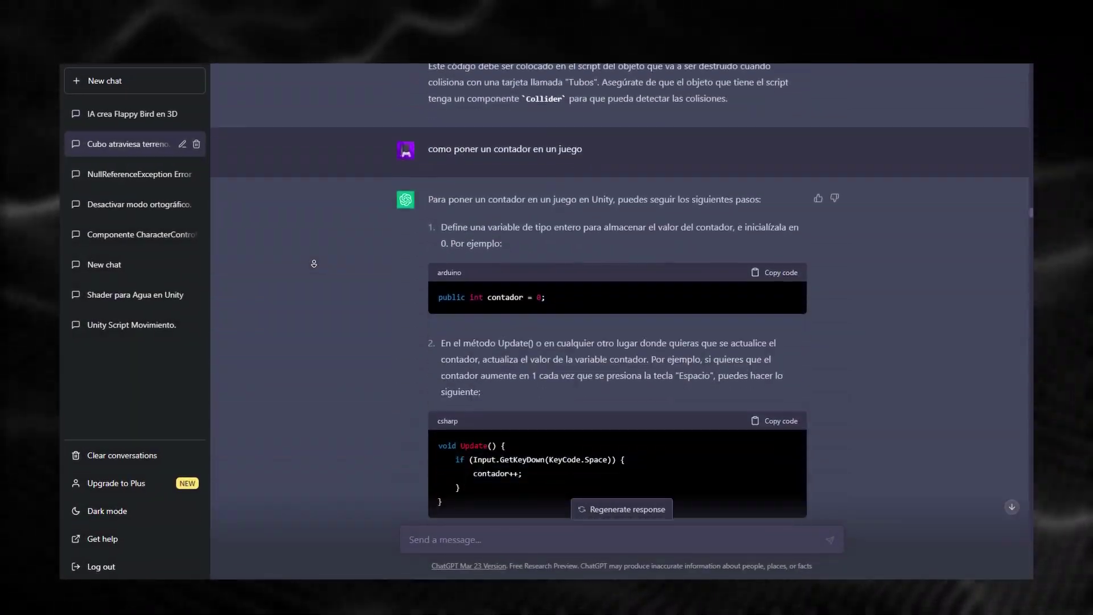
{"action": "scroll", "coordinate": [314, 263], "scroll_direction": "down", "scroll_amount": 10}
{"action": "scroll", "coordinate": [314, 264], "scroll_direction": "down", "scroll_amount": 10}
{"action": "scroll", "coordinate": [313, 264], "scroll_direction": "down", "scroll_amount": 10}
{"action": "scroll", "coordinate": [313, 264], "scroll_direction": "down", "scroll_amount": 10}
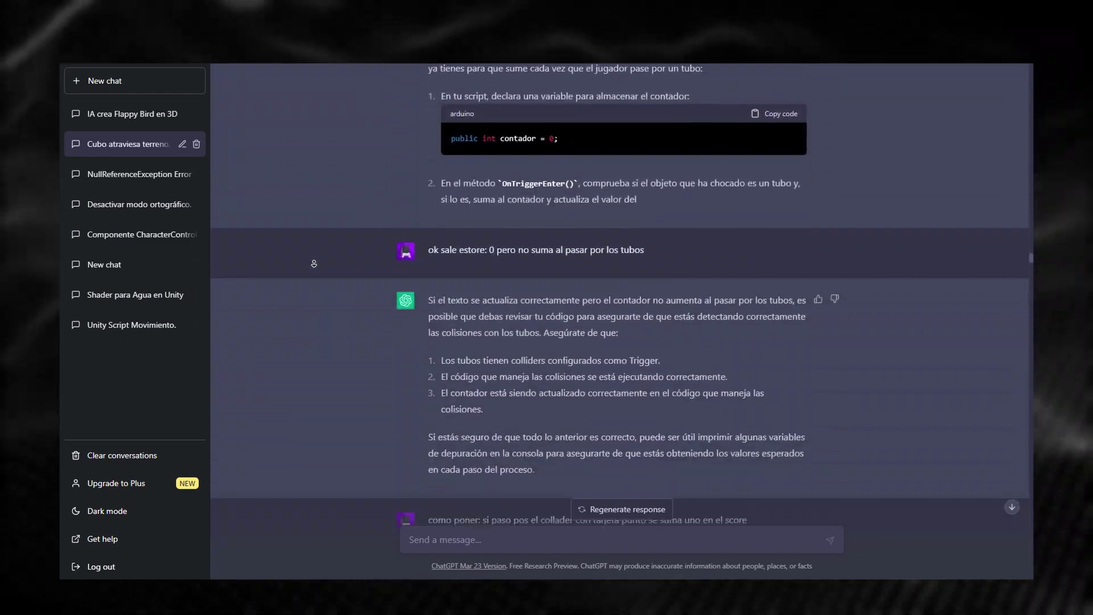
{"action": "scroll", "coordinate": [313, 264], "scroll_direction": "down", "scroll_amount": 10}
{"action": "scroll", "coordinate": [314, 264], "scroll_direction": "down", "scroll_amount": 10}
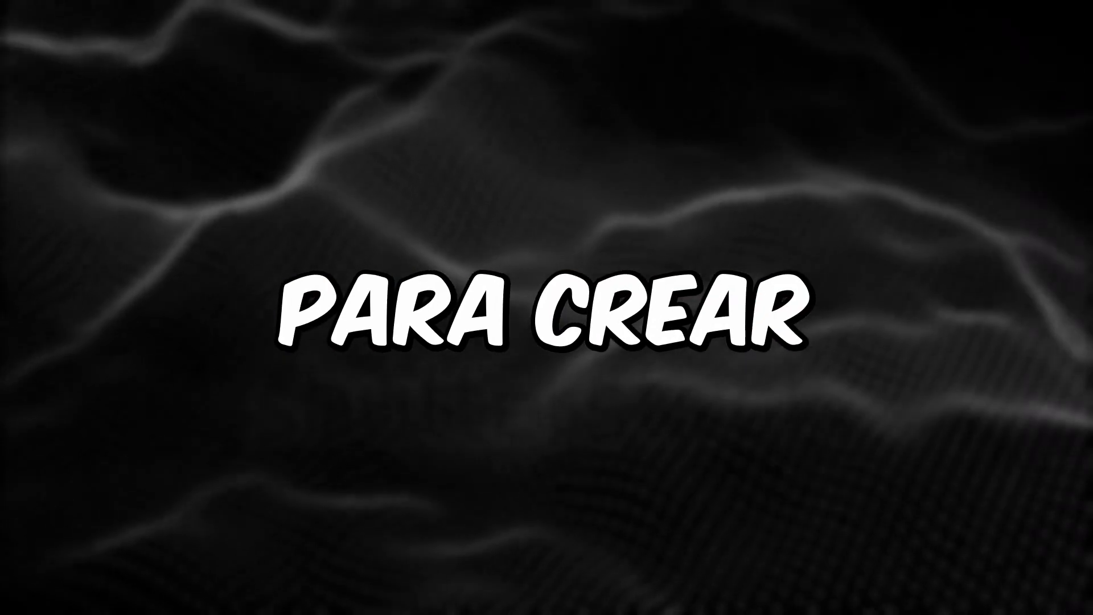
{"action": "type", "text": "ppy bird"}
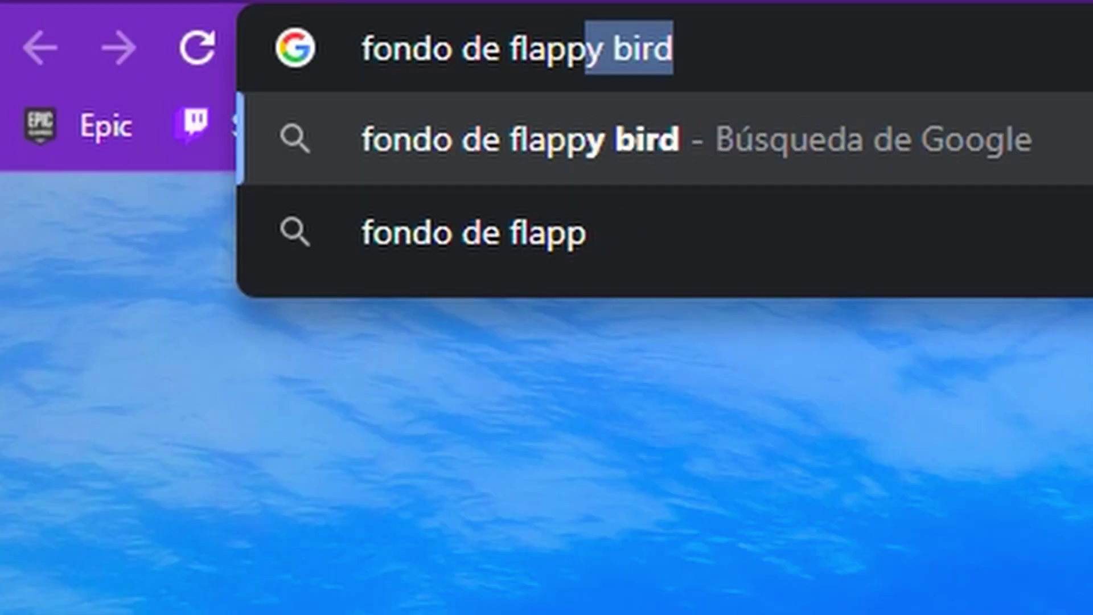
{"action": "key", "text": "Return"}
- Pick the plain Flappy Bird background and send Midjourney /imagine with its link plus the portrait prompt
{"action": "left_click", "coordinate": [116, 313]}
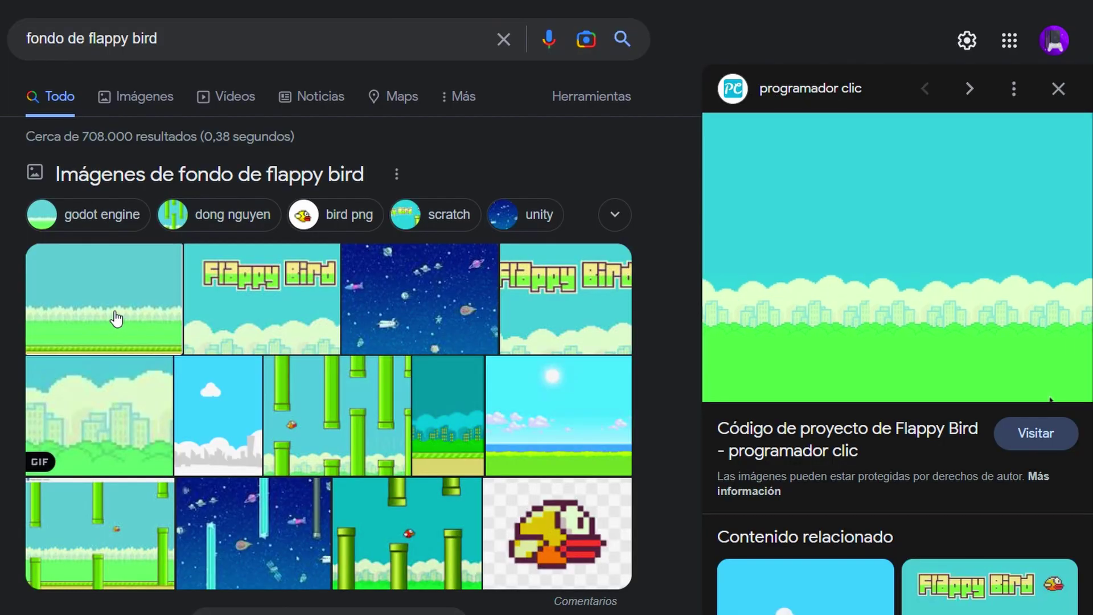
{"action": "left_click", "coordinate": [115, 318]}
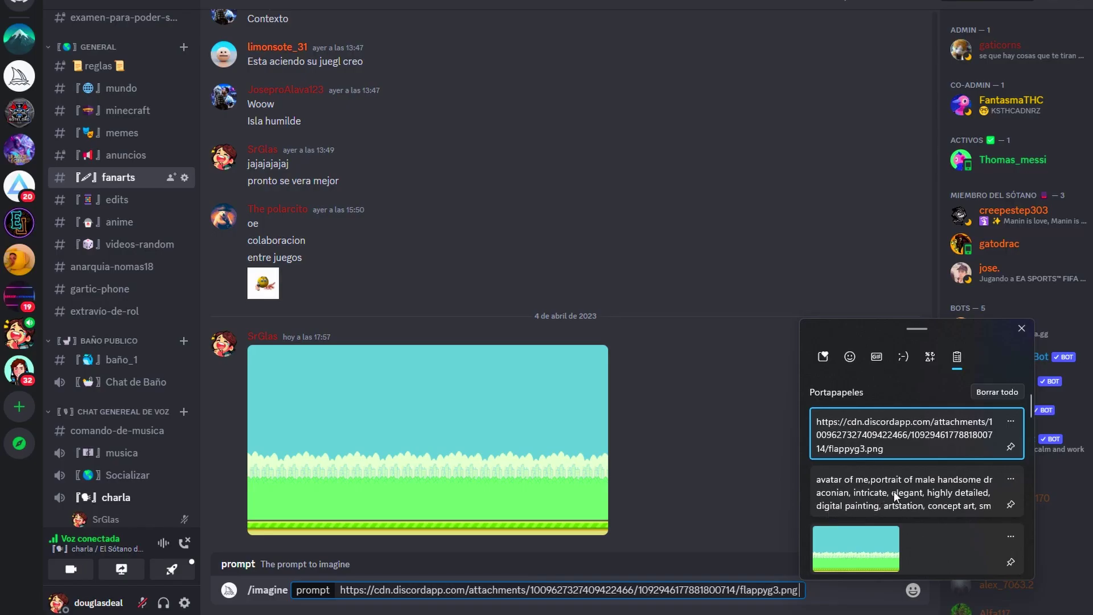
{"action": "left_click", "coordinate": [894, 493]}
{"action": "key", "text": "Return"}
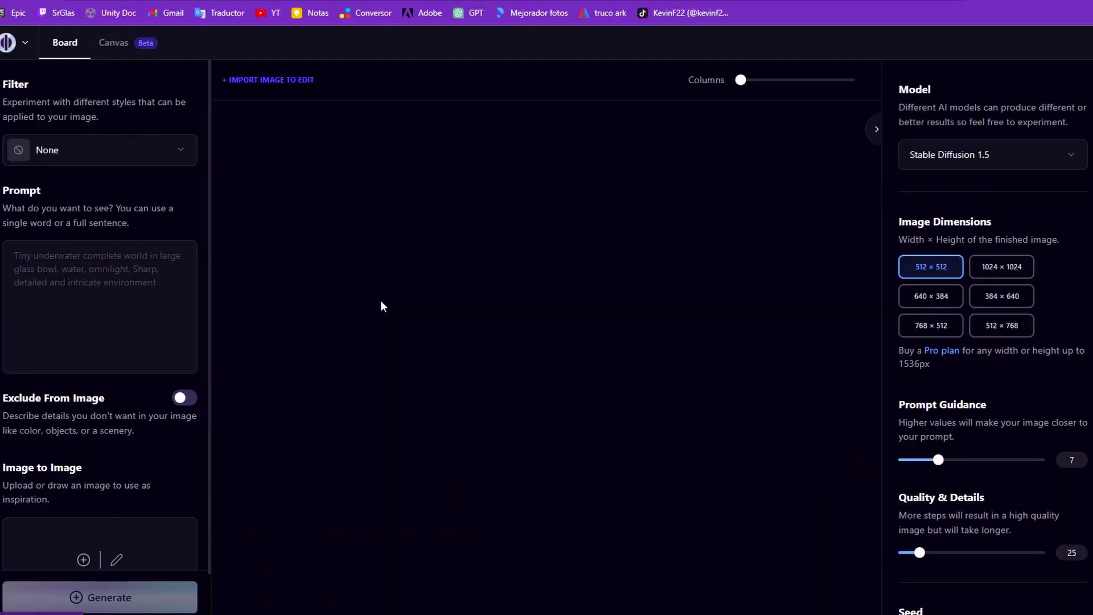
- Clear the old prompt and start a blank sketch canvas with brush size 40
{"action": "key", "text": "ctrl+a"}
{"action": "key", "text": "BackSpace"}
{"action": "scroll", "coordinate": [173, 420], "scroll_direction": "down", "scroll_amount": 1}
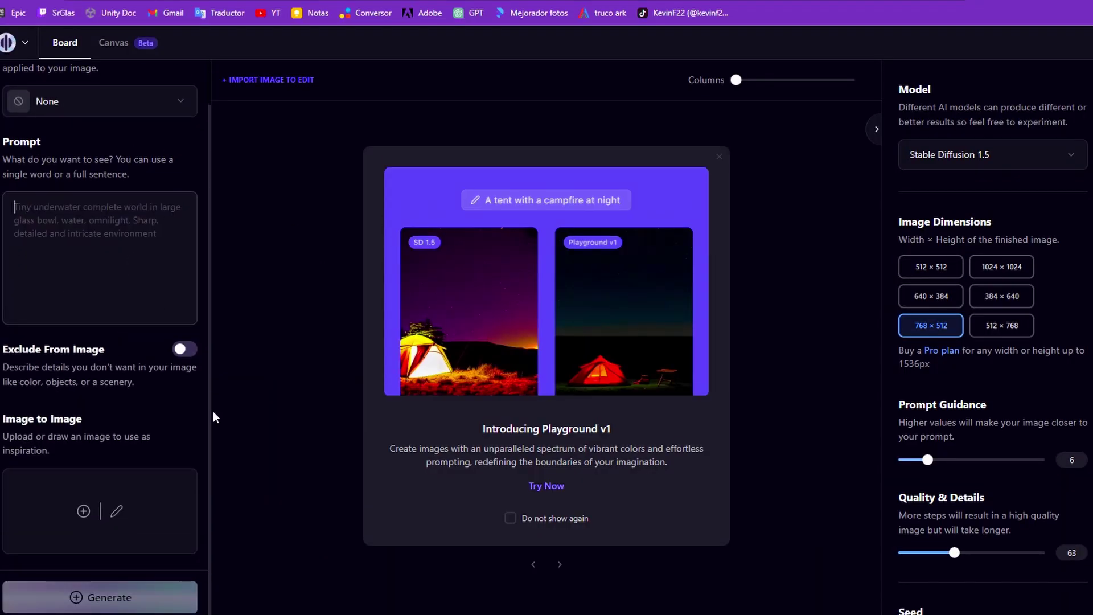
{"action": "left_click", "coordinate": [116, 511]}
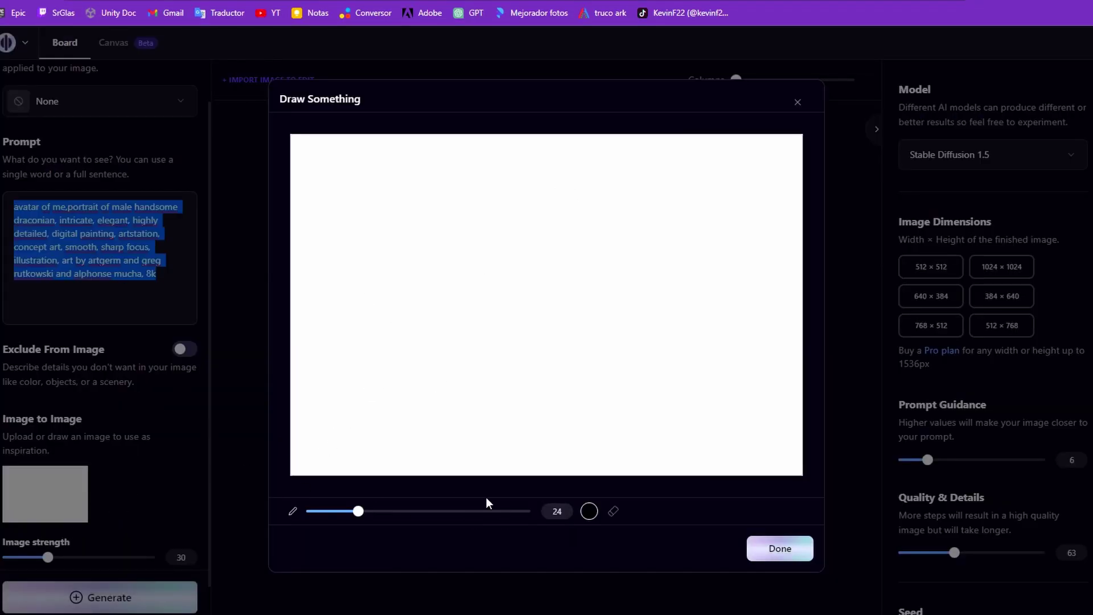
{"action": "left_click", "coordinate": [394, 510]}
- Sketch green ground, white clouds and a bright blue sky on the canvas
{"action": "left_click", "coordinate": [589, 510]}
{"action": "left_click_drag", "start_coordinate": [358, 458], "coordinate": [324, 422]}
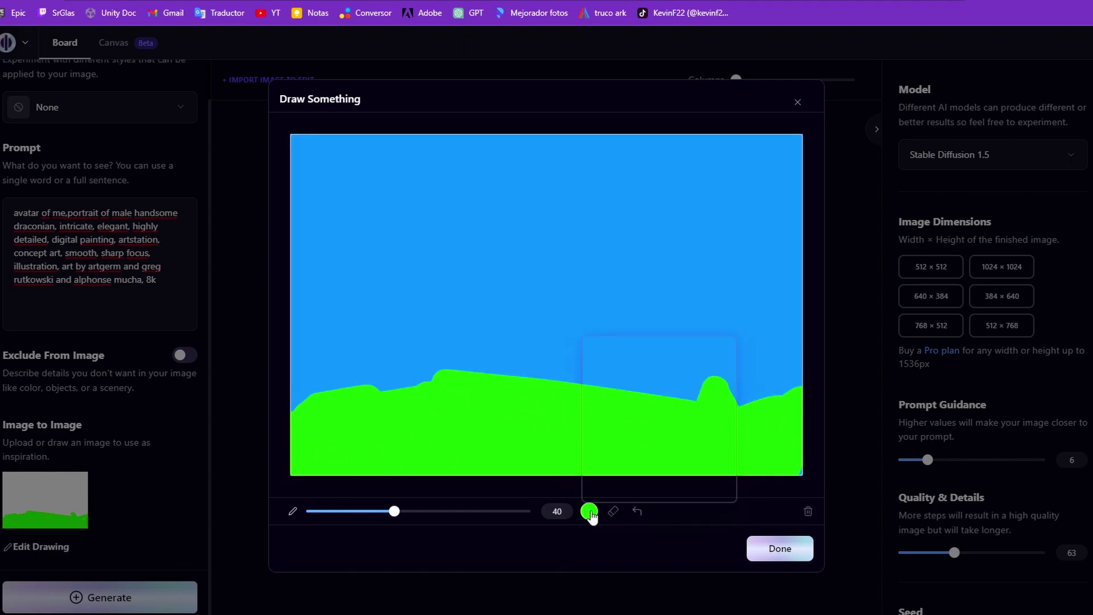
{"action": "left_click_drag", "start_coordinate": [403, 379], "coordinate": [393, 327]}
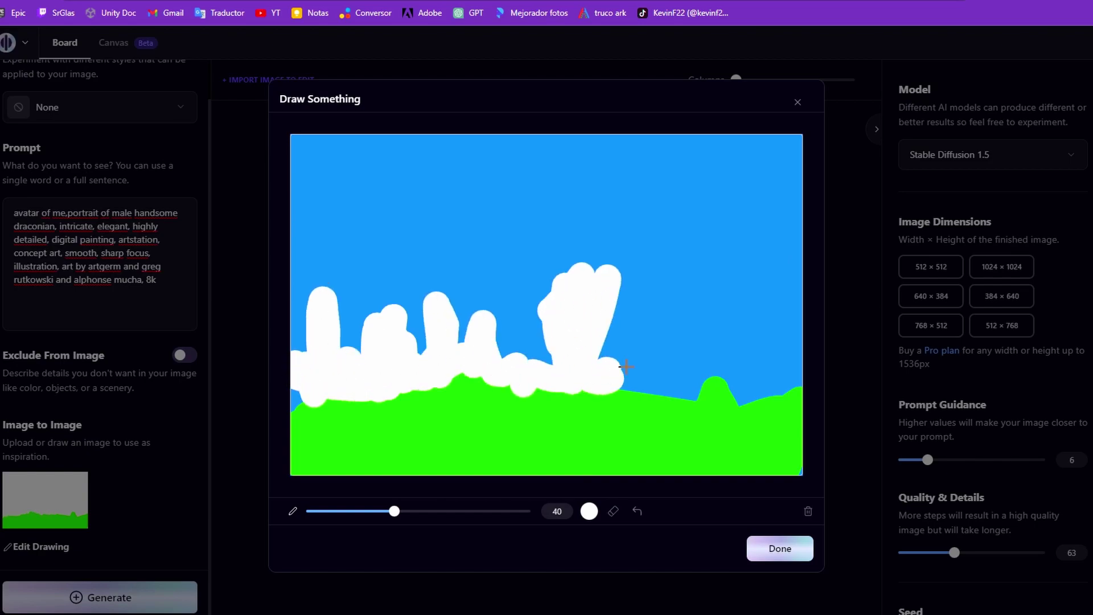
{"action": "left_click_drag", "start_coordinate": [777, 389], "coordinate": [737, 395]}
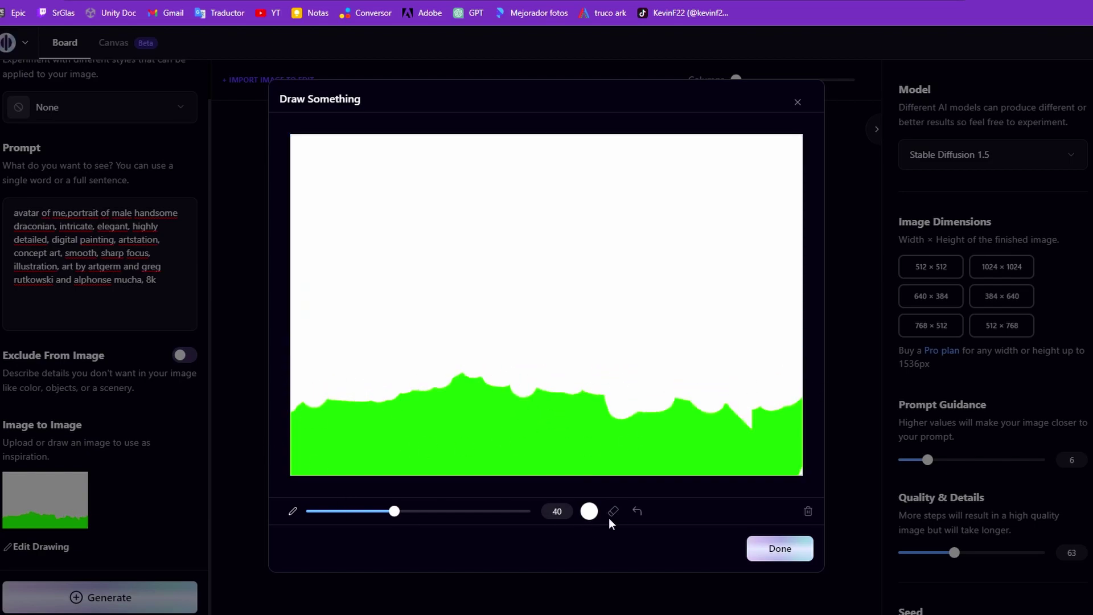
{"action": "left_click", "coordinate": [590, 513]}
{"action": "left_click_drag", "start_coordinate": [656, 380], "coordinate": [733, 338]}
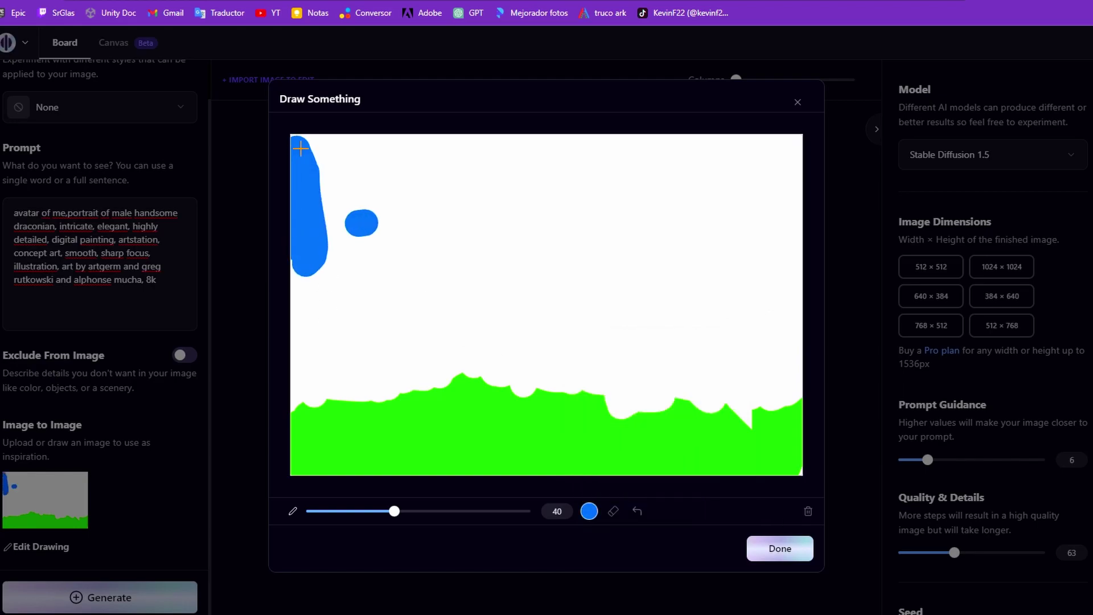
{"action": "left_click_drag", "start_coordinate": [500, 167], "coordinate": [526, 244]}
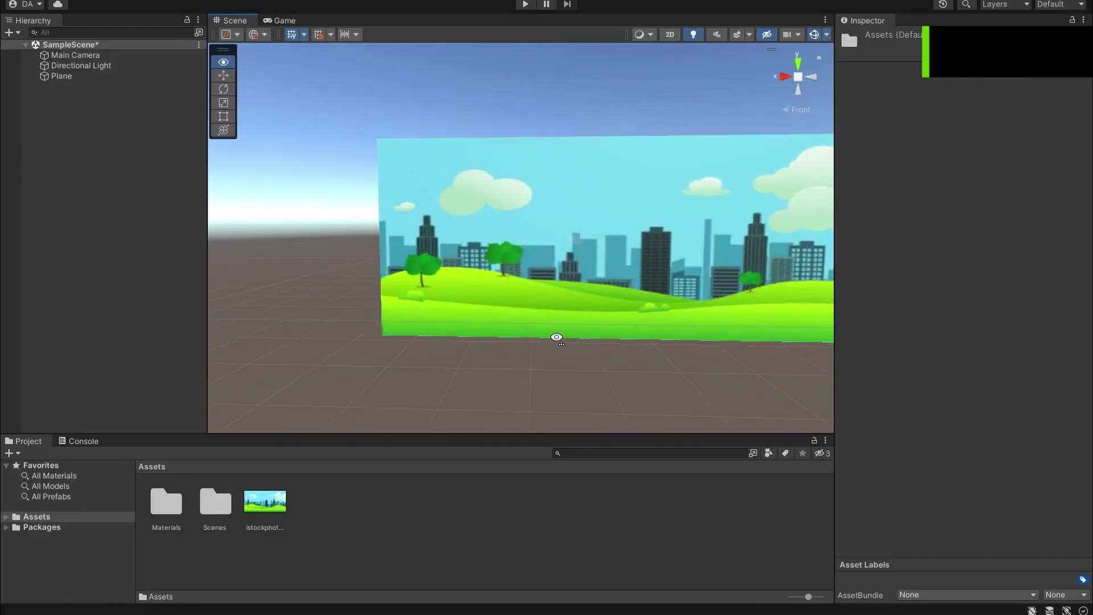
- Orbit around the cityscape background plane and select the Main Camera to check its framing
{"action": "left_click_drag", "start_coordinate": [355, 342], "coordinate": [577, 278], "text": "alt"}
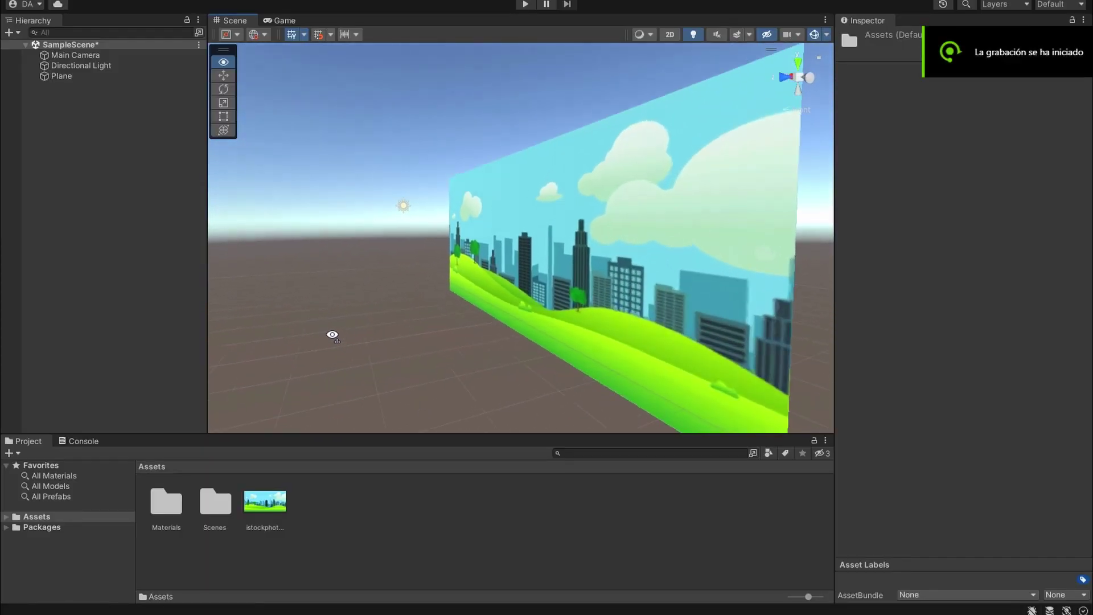
{"action": "left_click", "coordinate": [577, 278]}
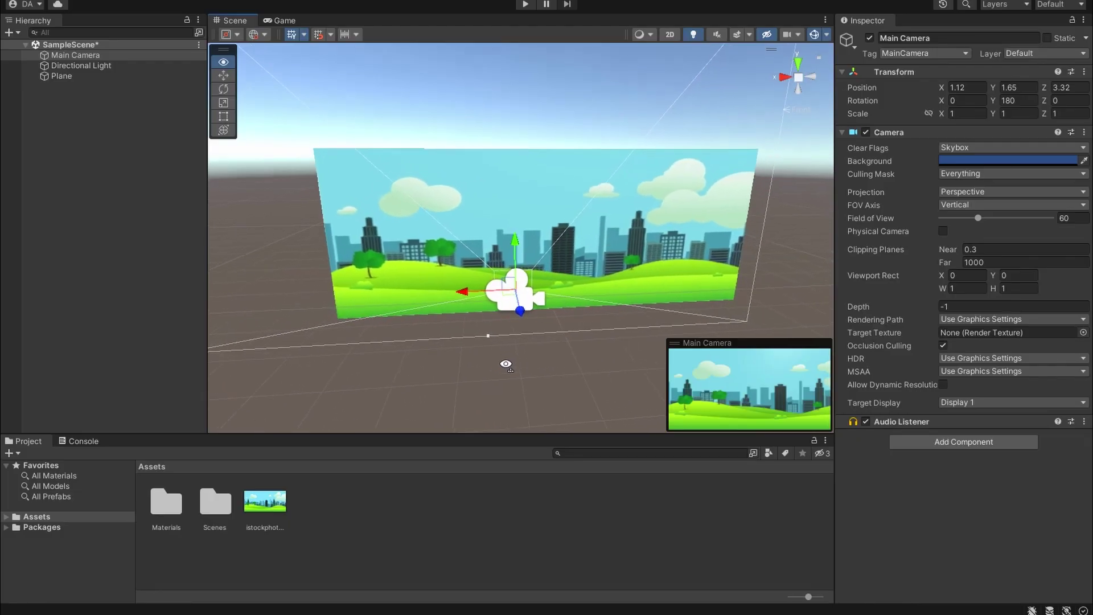
{"action": "left_click_drag", "start_coordinate": [506, 364], "coordinate": [526, 145], "text": "alt"}
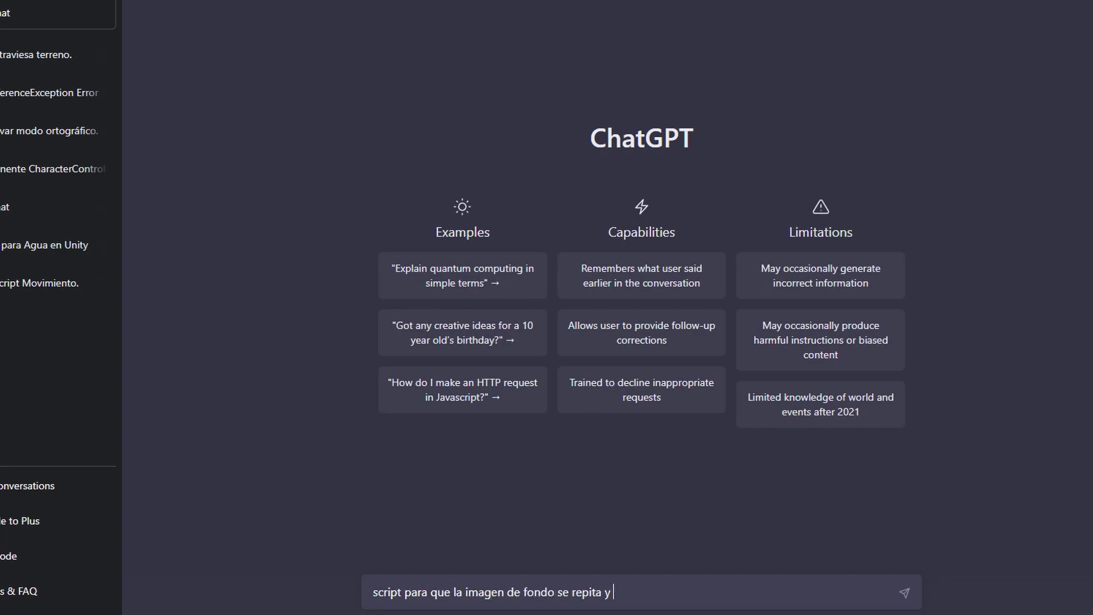
- Ask ChatGPT for a Unity repeating, left-scrolling background script and paste it into player.cs
{"action": "key", "text": "Return"}
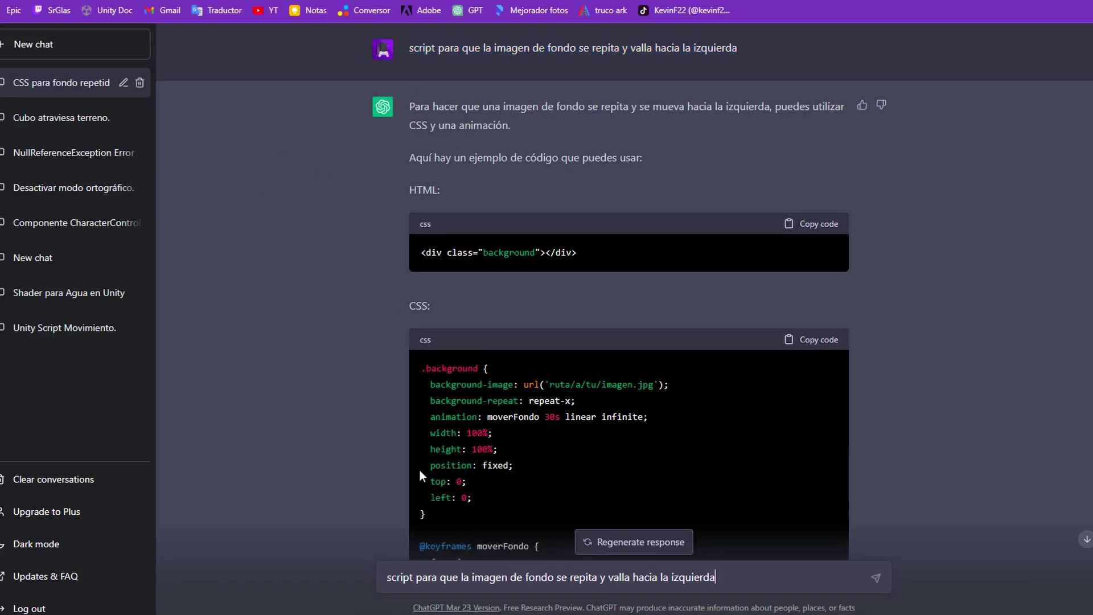
{"action": "type", "text": "n unity"}
{"action": "key", "text": "Return"}
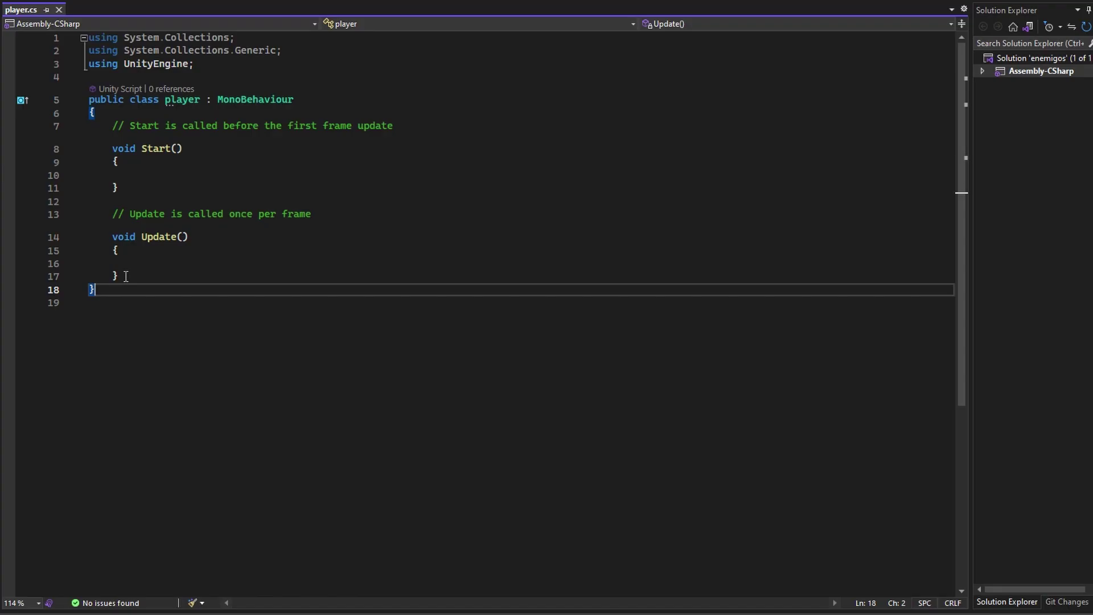
{"action": "left_click", "coordinate": [91, 112], "text": "shift"}
{"action": "type", "text": "{     public float scrollSpeed = 0.5f;      private void Update()     {         // Mueve el objeto \"Background Repeat\" hacia la izquierda a una velocidad determinada.         transform.GetChild(0).Translate(Vector3.left * scrollSpeed * Time.deltaTime);          // Si el objeto \"Background Repeat\" sale completamente de la pantalla, lo reposiciona a la derecha del objeto \"Background\".         if (transform.GetChild(0).position.x < -GetComponent<SpriteRenderer>().bounds.size.x)         {             transform.GetChild(0).Translate(Vector3.right * GetComponent<SpriteRenderer>().bounds.size.x * 2);         }     }"}
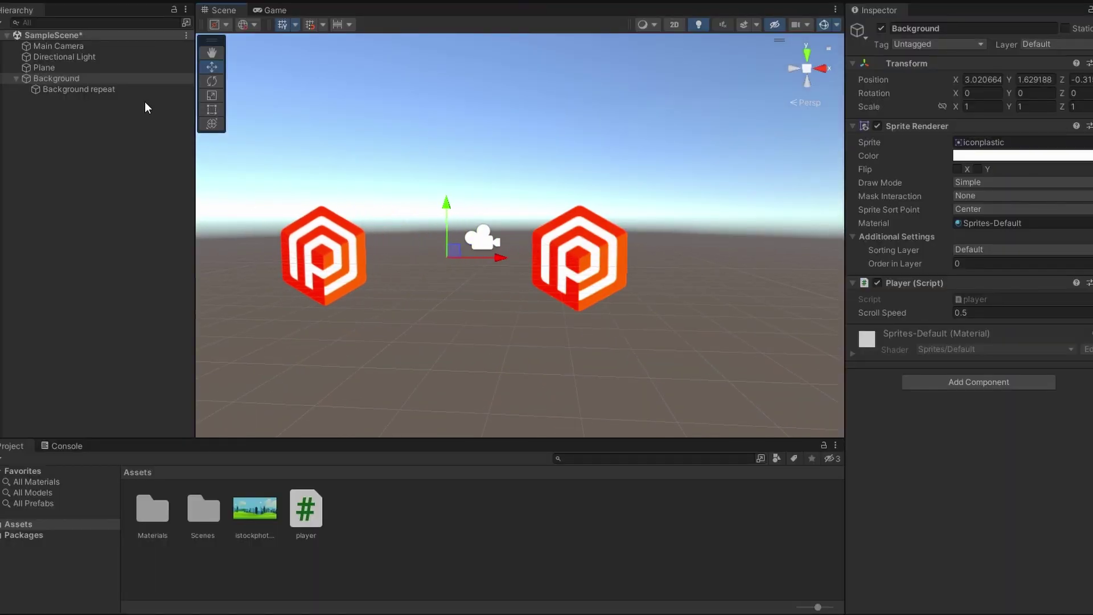
- Select the Background object and orbit the view around the yellow bird character
{"action": "left_click", "coordinate": [32, 81]}
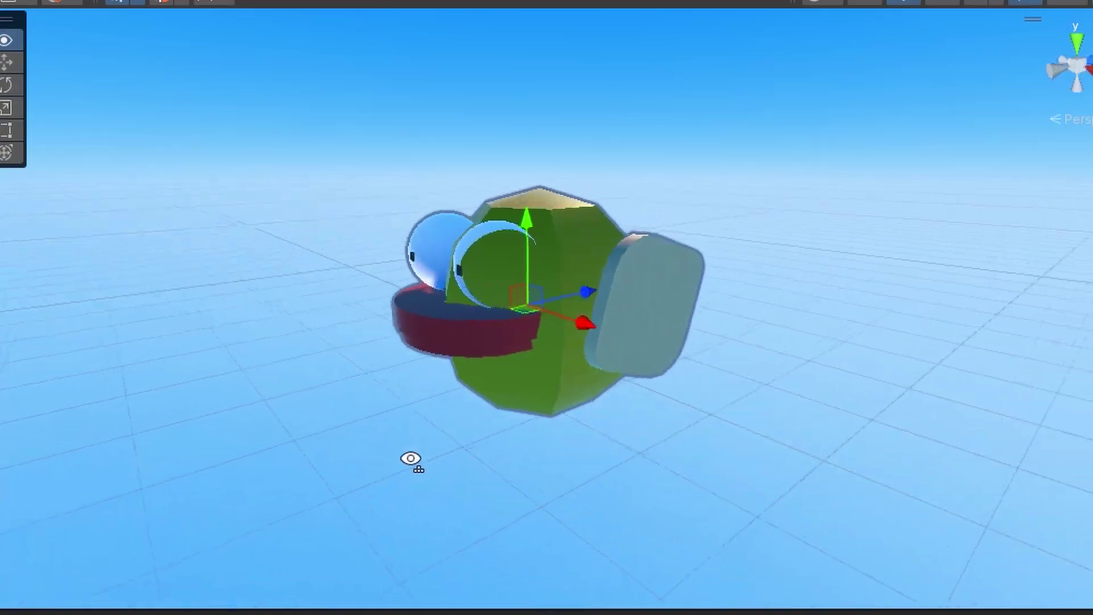
{"action": "mouse_move", "coordinate": [410, 456]}
{"action": "left_mouse_down", "text": "alt"}
{"action": "mouse_move", "coordinate": [1039, 542]}
{"action": "mouse_move", "coordinate": [98, 442]}
{"action": "mouse_move", "coordinate": [251, 349]}
{"action": "left_mouse_up", "text": "alt"}
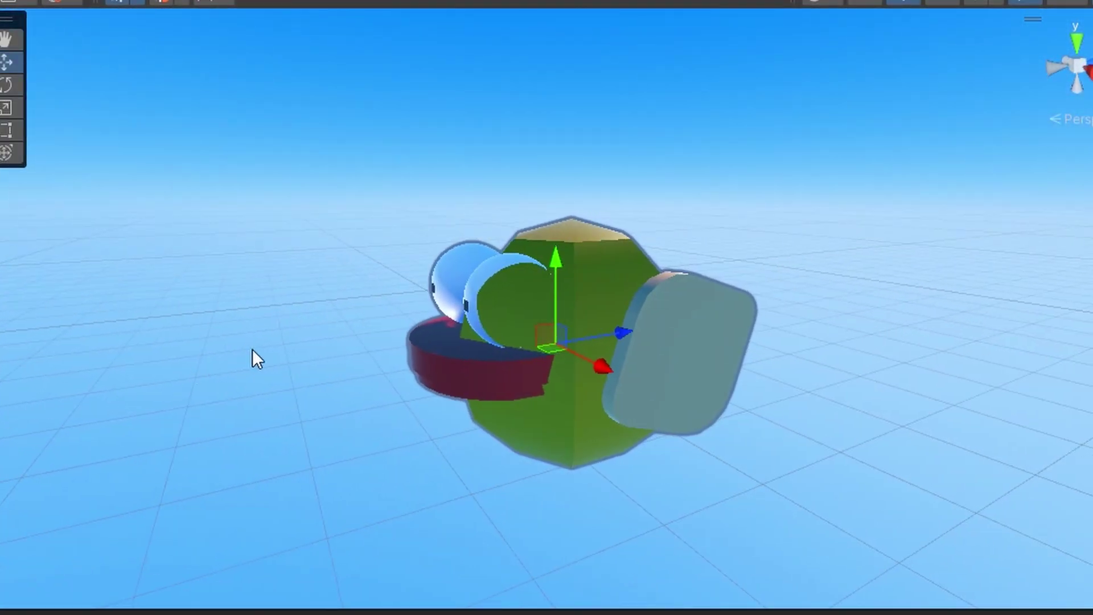
- Slide the bird's eye spheres along Z, then stop the running game
{"action": "left_click", "coordinate": [443, 280]}
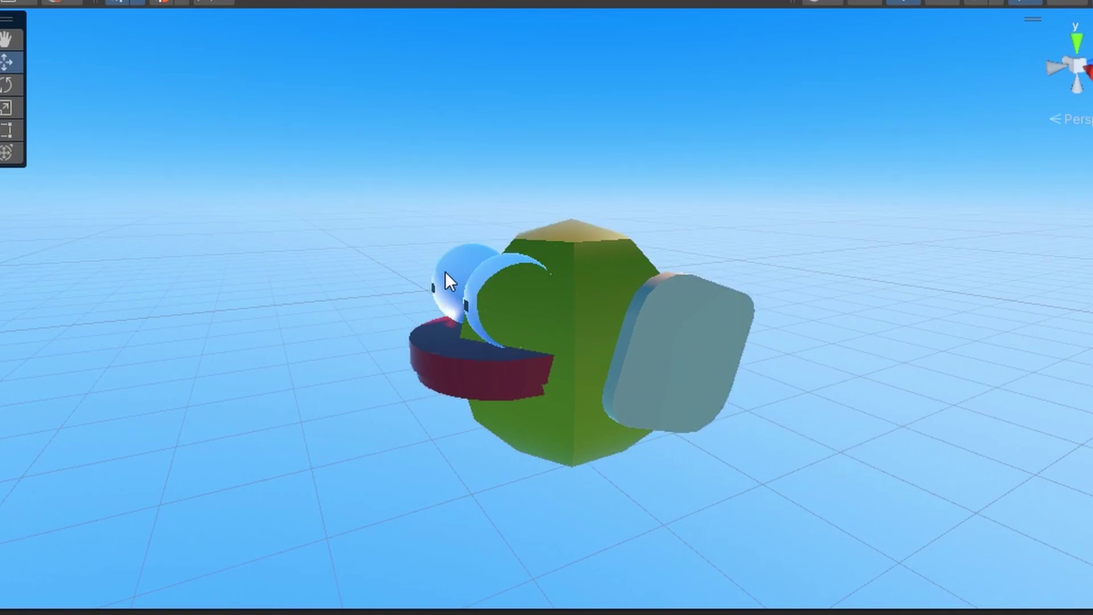
{"action": "left_click_drag", "start_coordinate": [565, 288], "coordinate": [525, 295]}
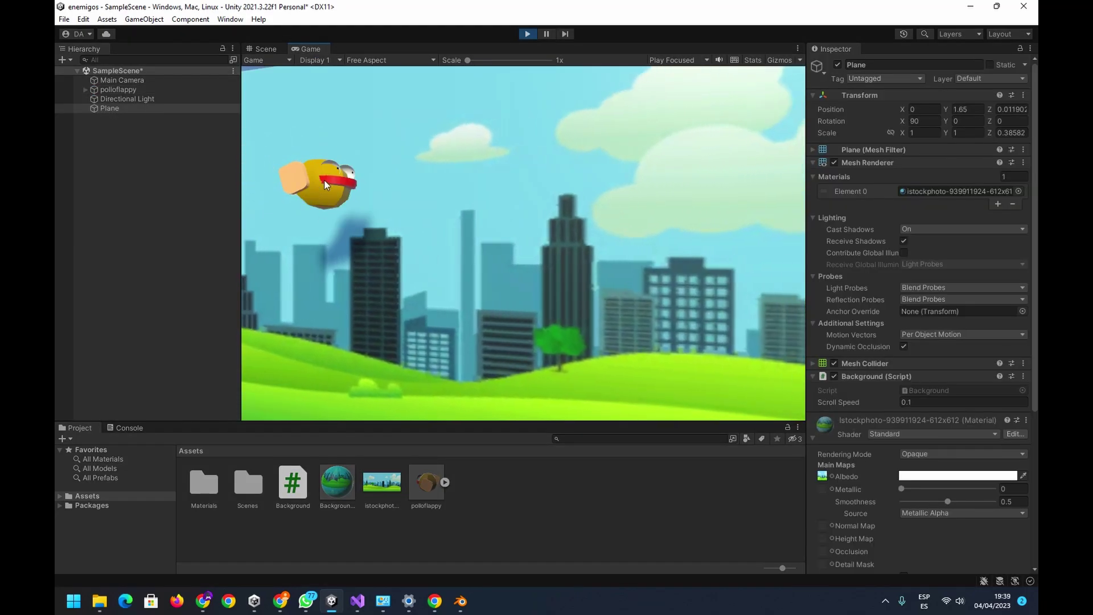
{"action": "left_click", "coordinate": [527, 33]}
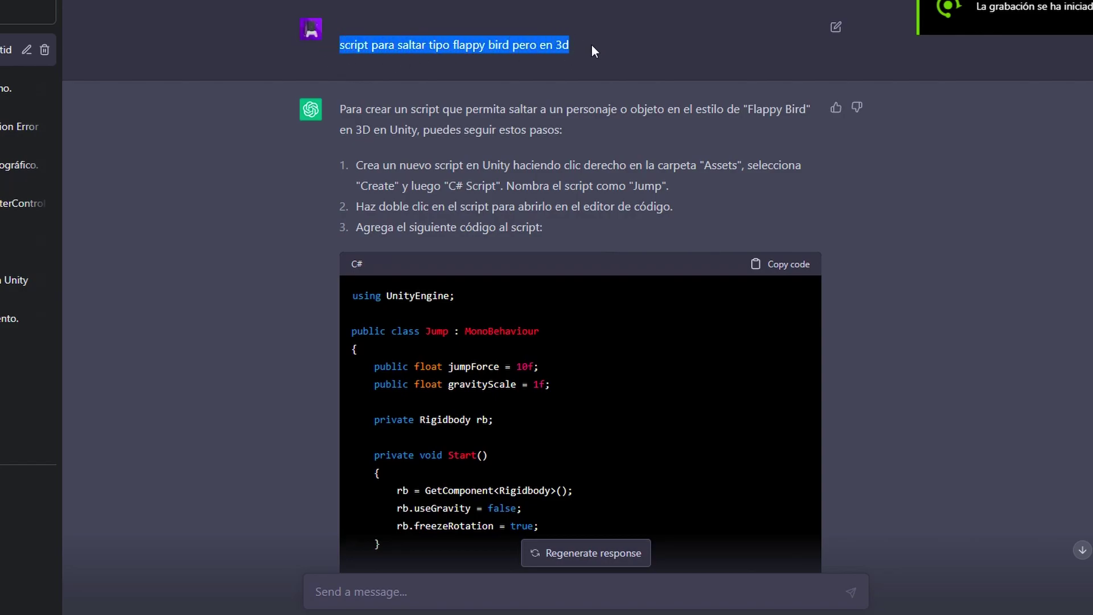
- Select ChatGPT's whole 3D Flappy Bird Jump script code for Jump.cs
{"action": "scroll", "coordinate": [541, 132], "scroll_direction": "down", "scroll_amount": 5}
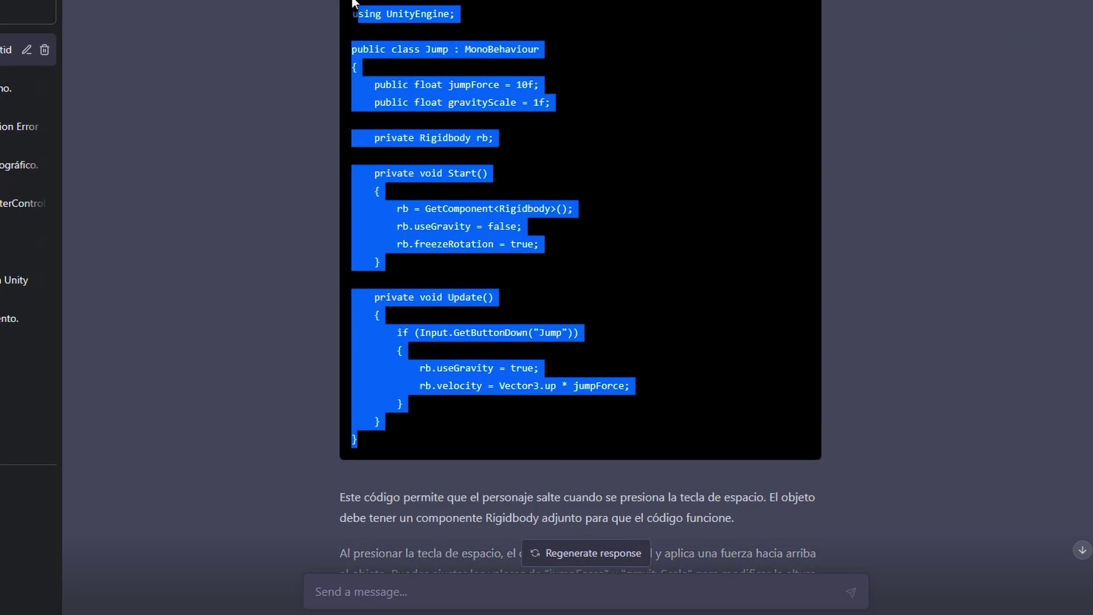
{"action": "left_click_drag", "start_coordinate": [386, 427], "coordinate": [348, 100]}
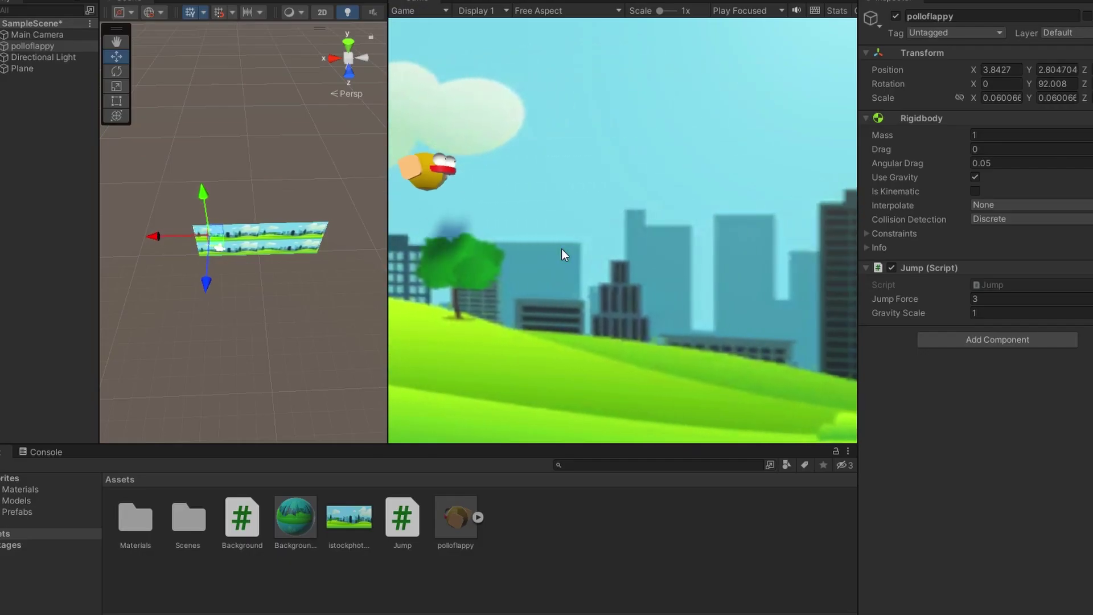
- Press Space twice so the bird jumps and falls over the scrolling city
{"action": "key", "text": "space"}
{"action": "key", "text": "space"}
{"action": "key", "text": "space"}
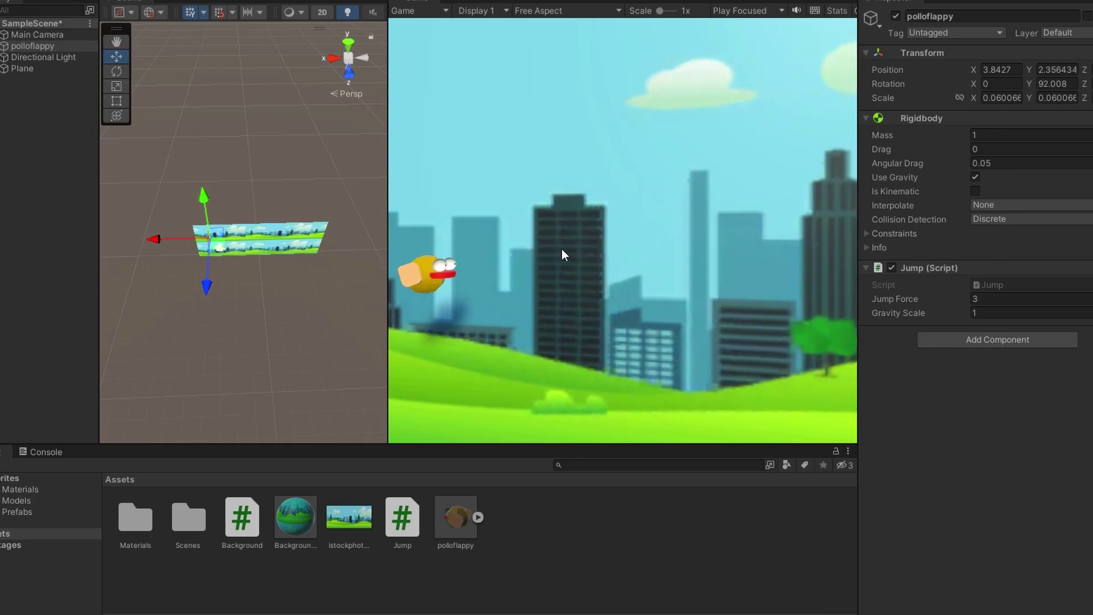
{"action": "key", "text": "space"}
{"action": "key", "text": "space"}
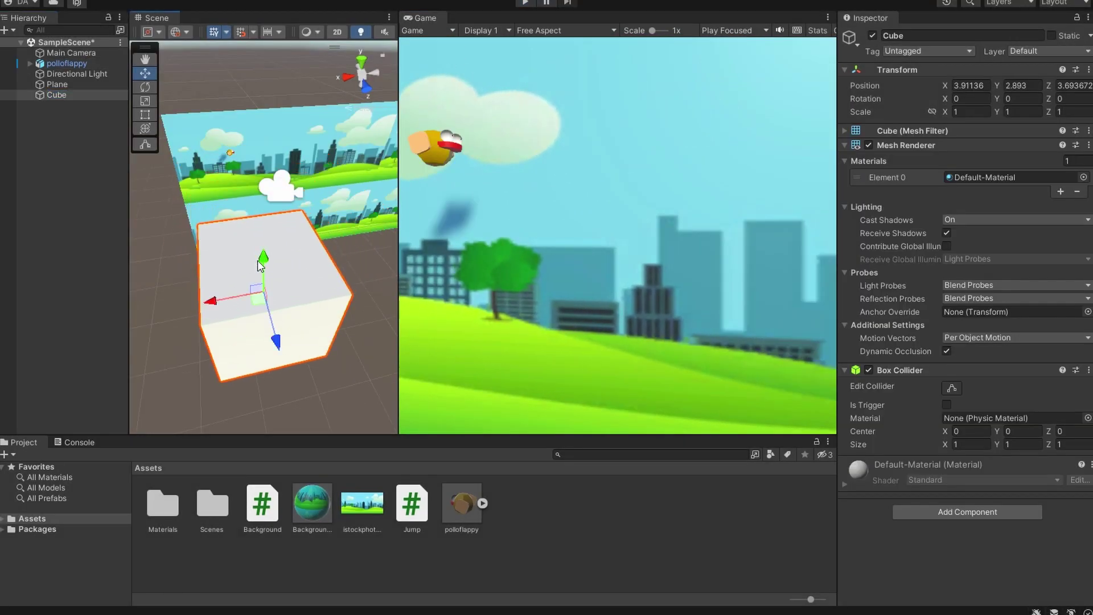
- Move the cube below the bird, stretch it to X 9.74, and apply the green New Material
{"action": "left_click_drag", "start_coordinate": [276, 341], "coordinate": [257, 299]}
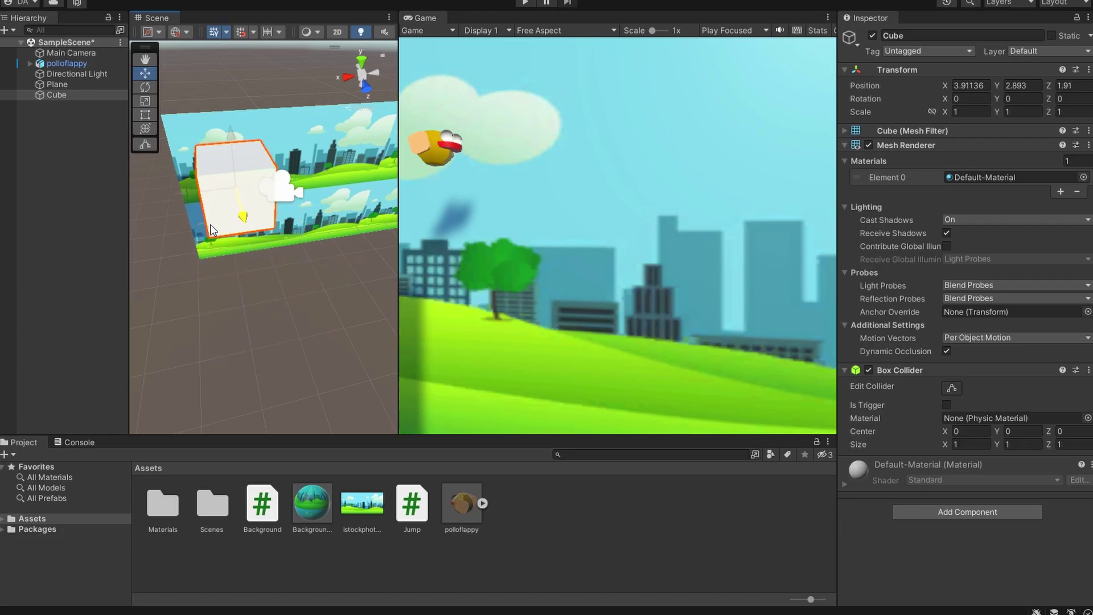
{"action": "left_click_drag", "start_coordinate": [214, 231], "coordinate": [203, 204]}
{"action": "mouse_move", "coordinate": [222, 137]}
{"action": "left_mouse_down"}
{"action": "mouse_move", "coordinate": [216, 158]}
{"action": "mouse_move", "coordinate": [928, 280]}
{"action": "left_mouse_up"}
{"action": "key", "text": "r"}
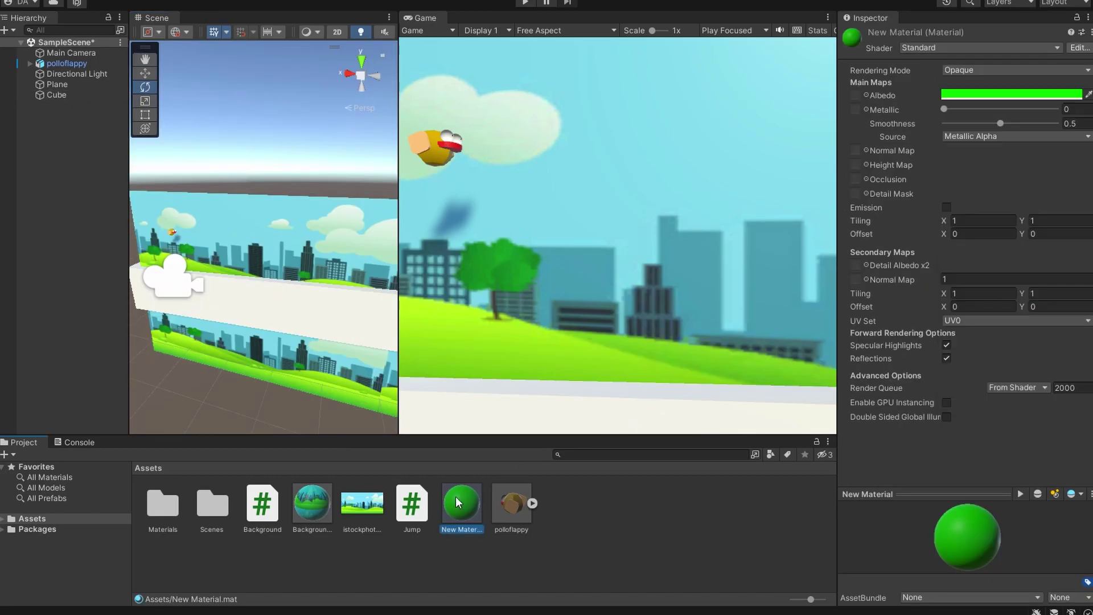
{"action": "left_click_drag", "start_coordinate": [455, 496], "coordinate": [320, 318]}
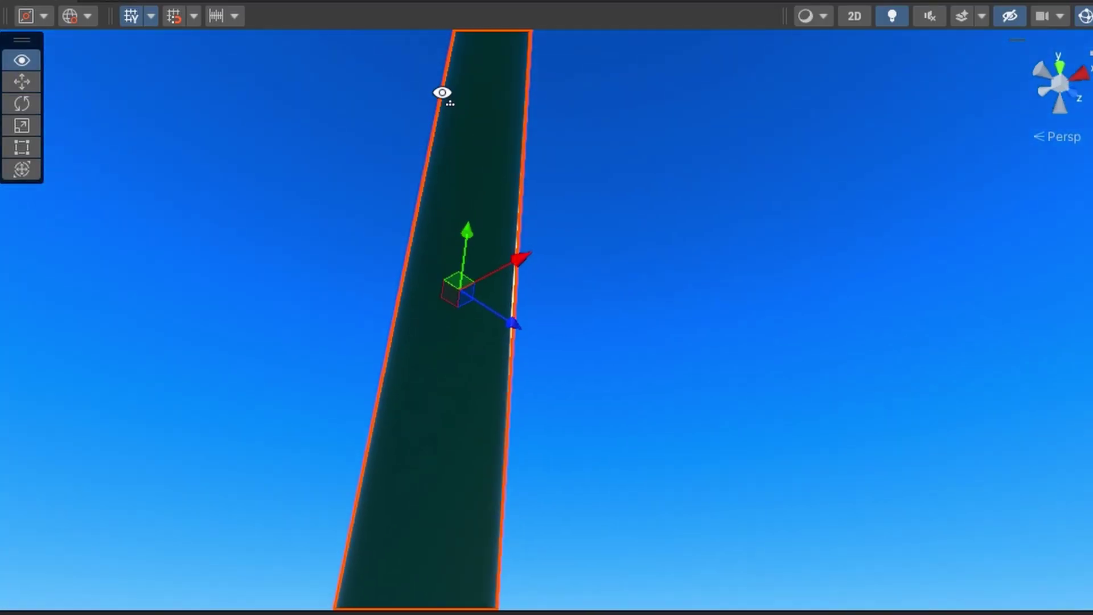
{"action": "right_click_drag", "start_coordinate": [443, 93], "coordinate": [431, 436]}
{"action": "right_click_drag", "start_coordinate": [431, 551], "coordinate": [638, 31]}
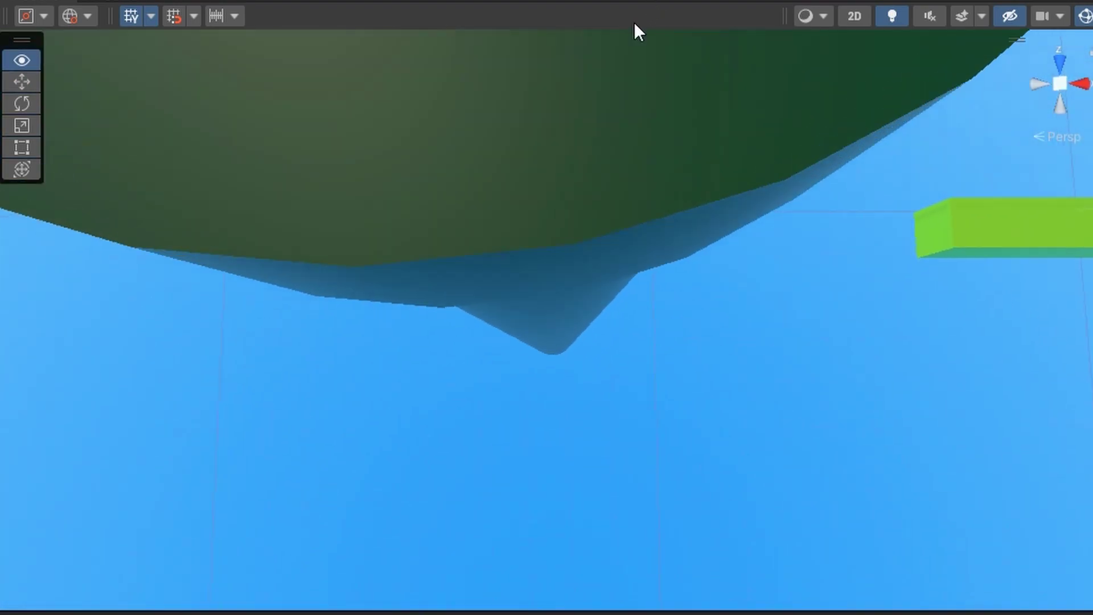
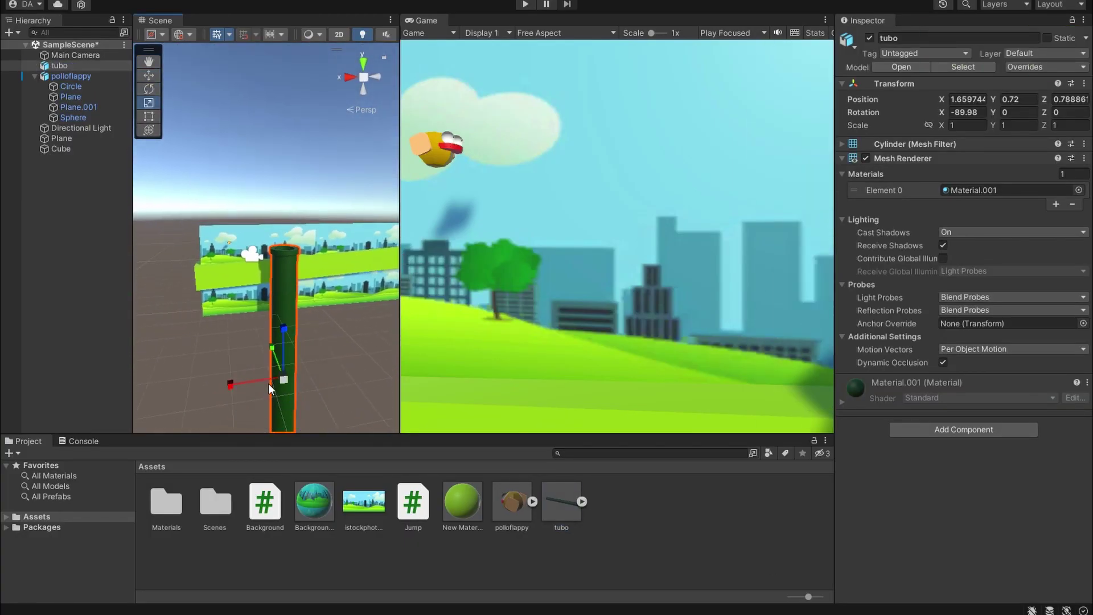
- Rotate the green tubo pipe, push it farther back and move it into its new position
{"action": "key", "text": "e"}
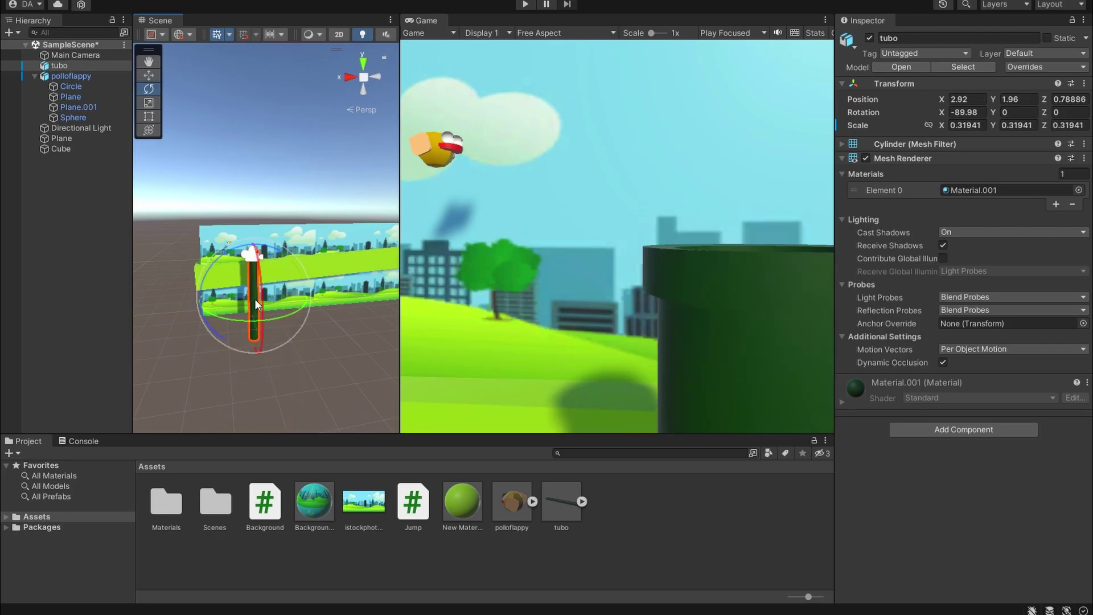
{"action": "scroll", "coordinate": [239, 330], "scroll_direction": "up", "scroll_amount": 3}
{"action": "left_click_drag", "start_coordinate": [261, 229], "coordinate": [267, 245]}
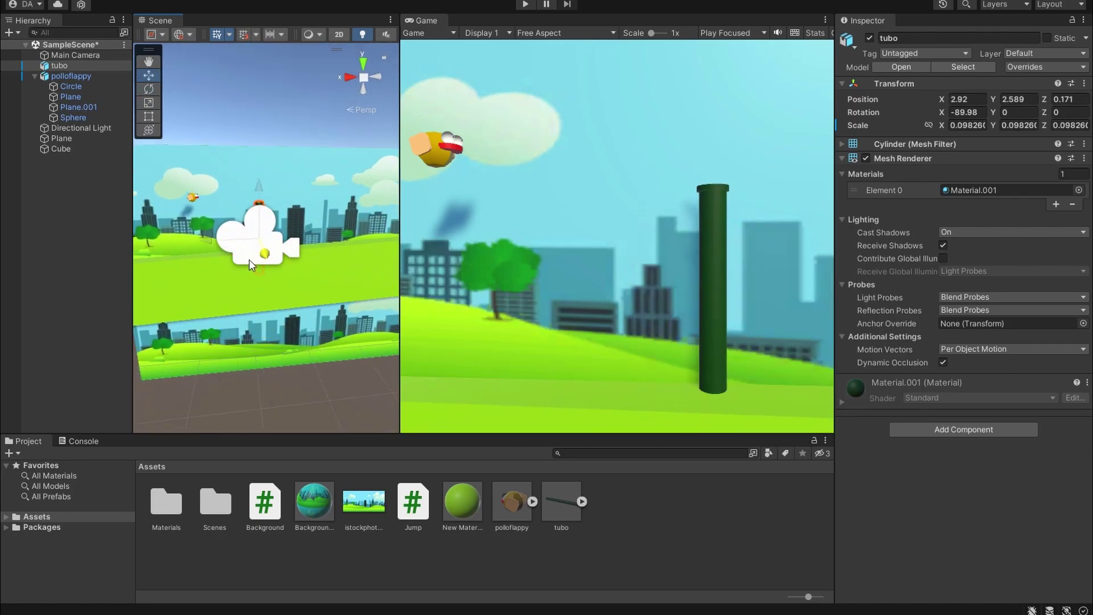
{"action": "right_click_drag", "start_coordinate": [267, 245], "coordinate": [339, 282]}
{"action": "left_click_drag", "start_coordinate": [311, 254], "coordinate": [285, 268]}
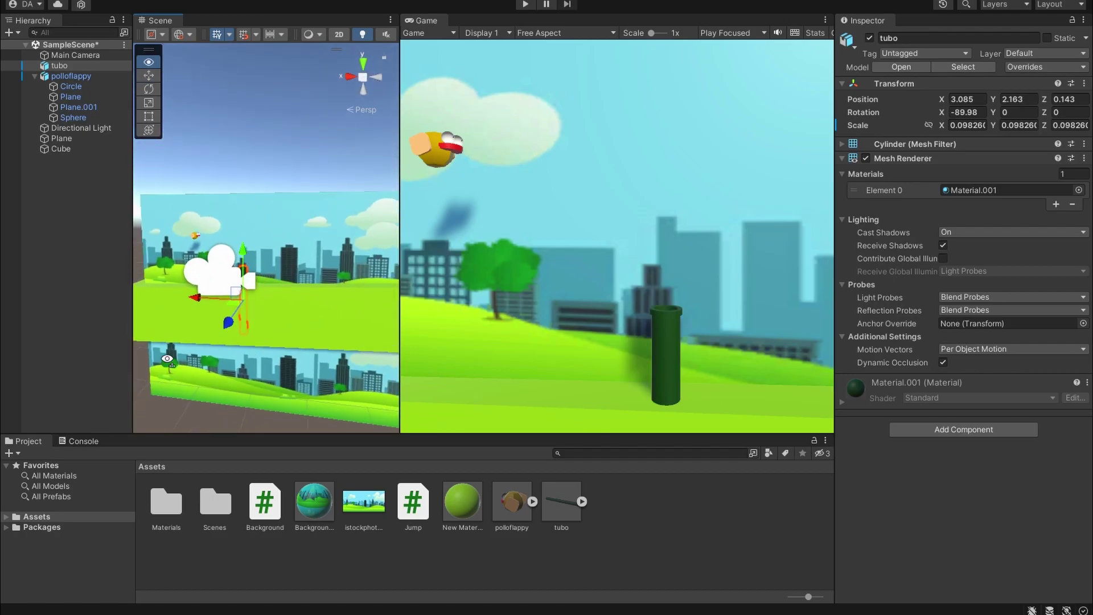
{"action": "right_click_drag", "start_coordinate": [284, 267], "coordinate": [325, 431]}
- Select both the upper and lower pipes and shift them slightly to the left
{"action": "left_click", "coordinate": [257, 320], "text": "shift"}
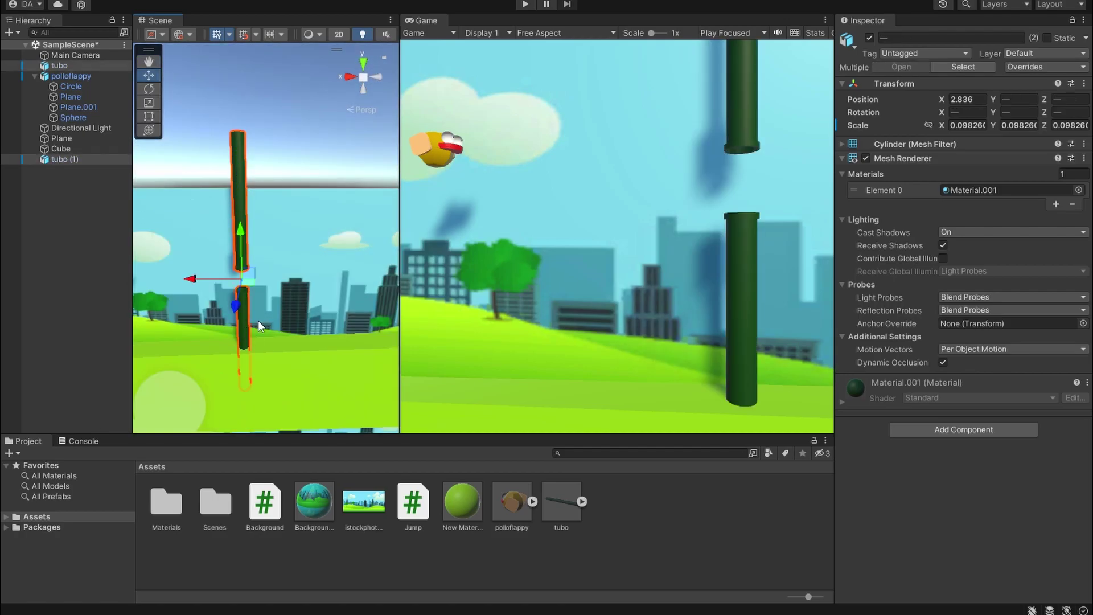
{"action": "left_click_drag", "start_coordinate": [338, 288], "coordinate": [318, 288]}
{"action": "left_click_drag", "start_coordinate": [421, 21], "coordinate": [216, 21]}
{"action": "left_click", "coordinate": [160, 20]}
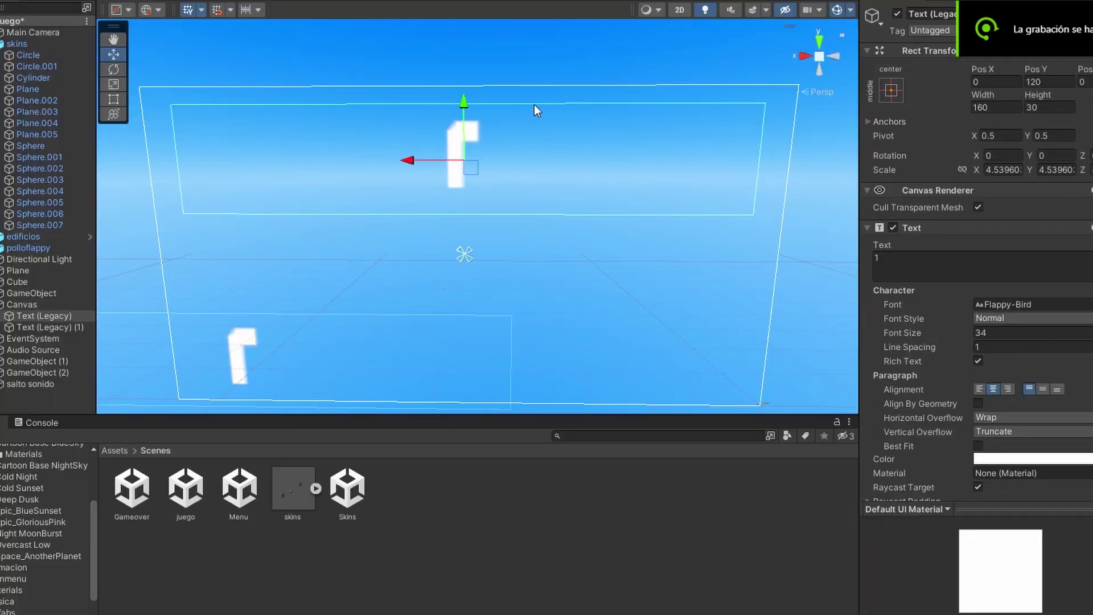
- Shrink Text (Legacy) (1) and nudge it slightly to the right along X
{"action": "left_click", "coordinate": [239, 370]}
{"action": "key", "text": "r"}
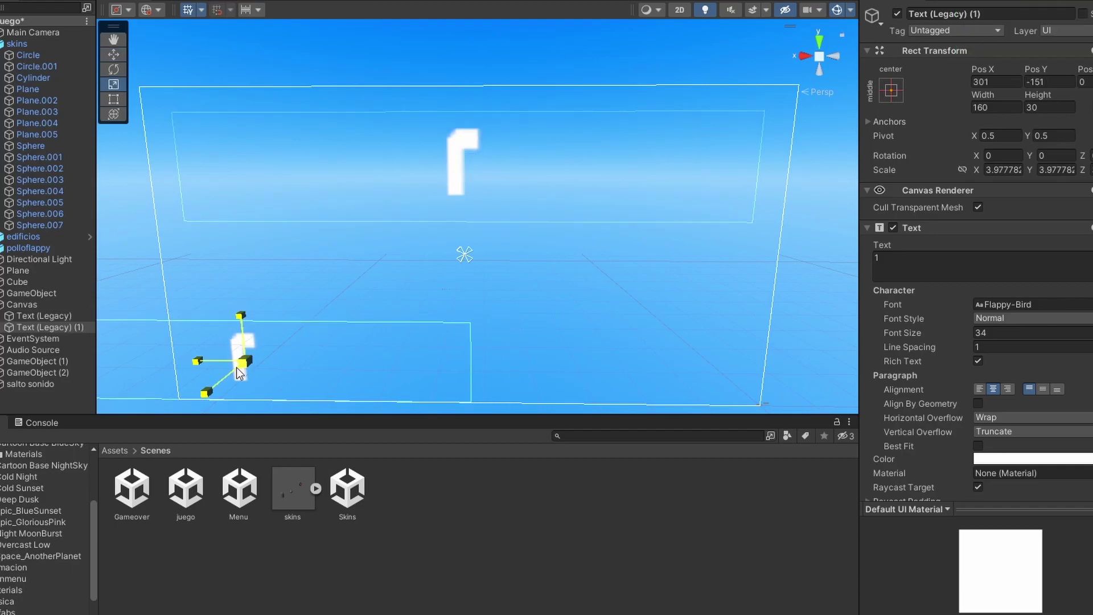
{"action": "key", "text": "ctrl+z"}
{"action": "key", "text": "w"}
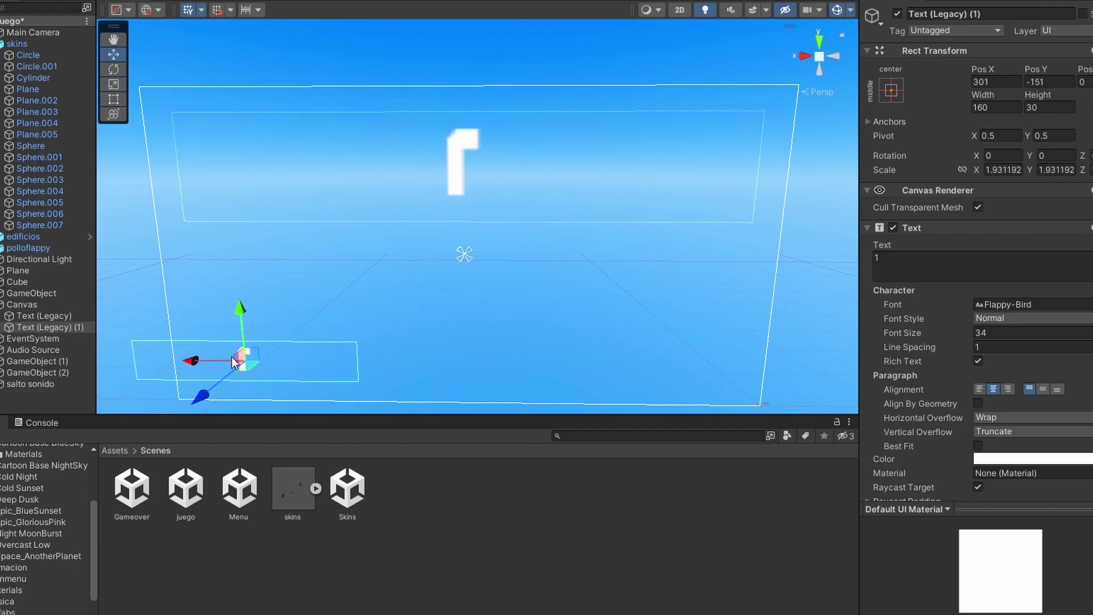
{"action": "left_click_drag", "start_coordinate": [187, 361], "coordinate": [194, 368]}
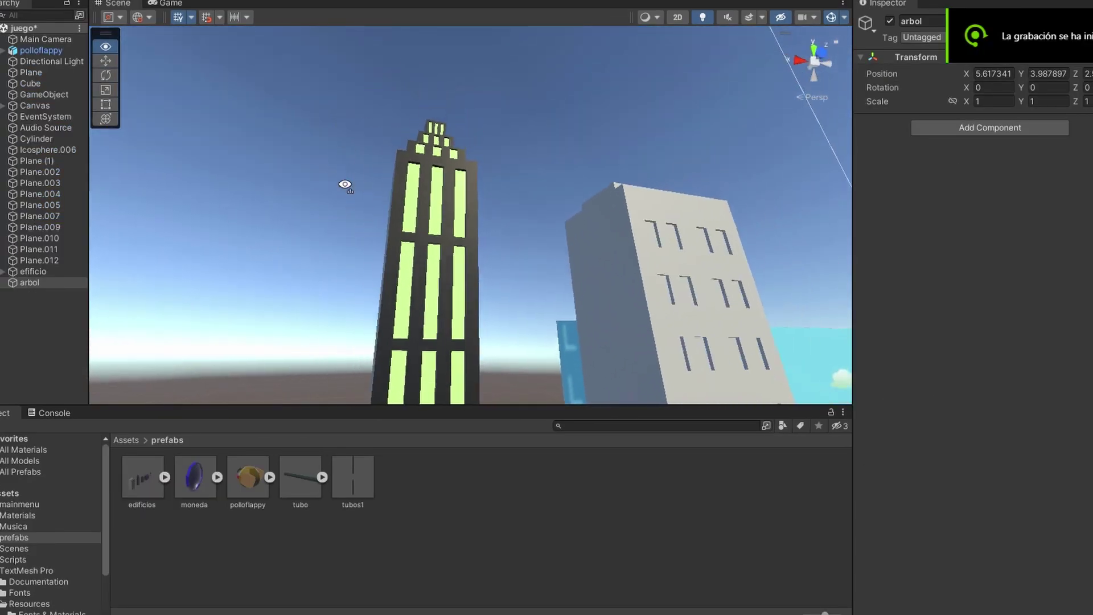
- Select the edificios city scenery and reduce its Z scale from 1.3 to 1.1
{"action": "right_click_drag", "start_coordinate": [345, 185], "coordinate": [169, 232]}
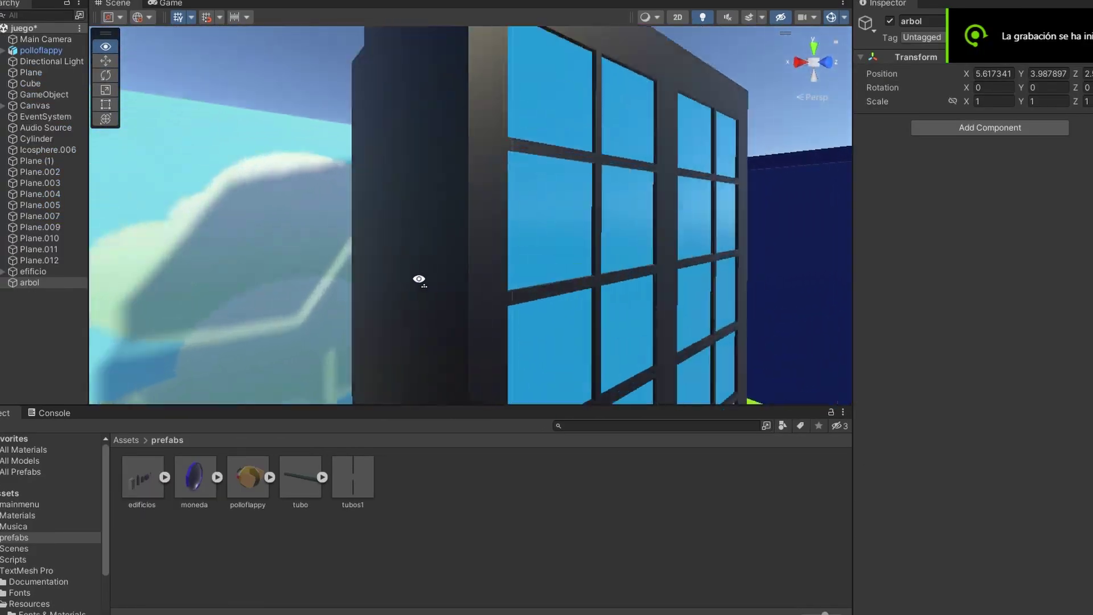
{"action": "right_click_drag", "start_coordinate": [170, 232], "coordinate": [288, 302]}
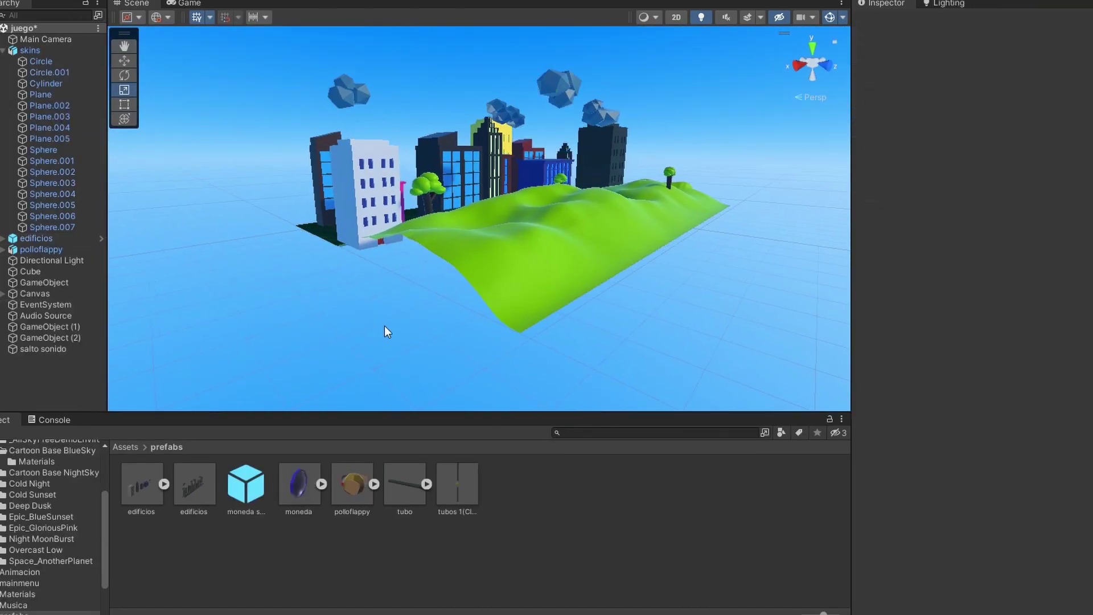
{"action": "mouse_move", "coordinate": [387, 332]}
{"action": "right_mouse_down"}
{"action": "mouse_move", "coordinate": [143, 302]}
{"action": "mouse_move", "coordinate": [179, 289]}
{"action": "right_mouse_up"}
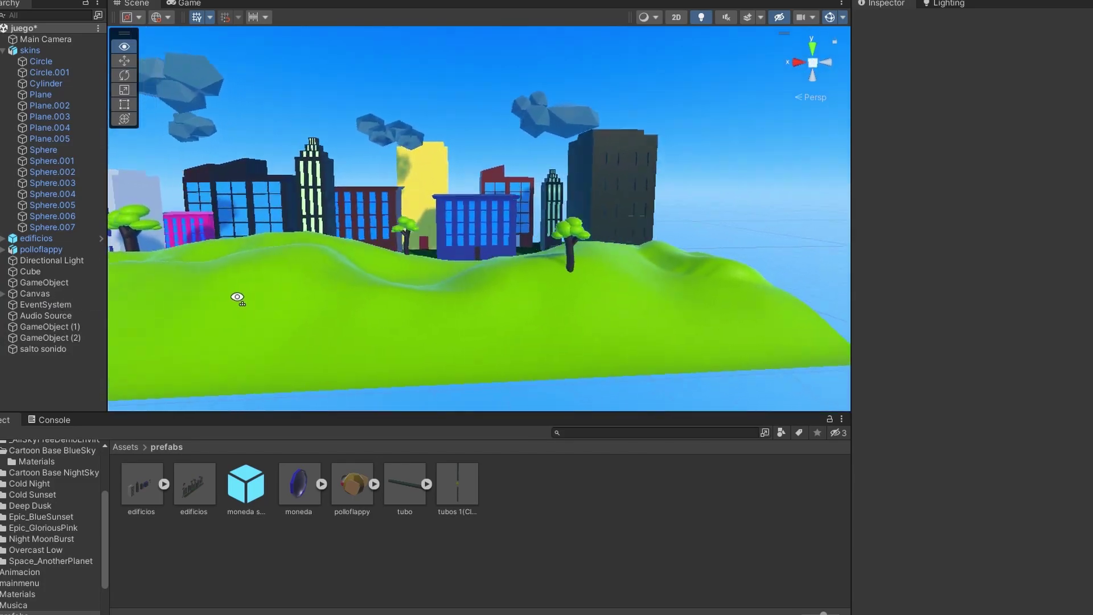
{"action": "right_click_drag", "start_coordinate": [179, 289], "coordinate": [634, 296]}
{"action": "left_click", "coordinate": [634, 296]}
{"action": "left_click_drag", "start_coordinate": [572, 170], "coordinate": [540, 177]}
{"action": "mouse_move", "coordinate": [520, 268]}
{"action": "right_mouse_down"}
{"action": "mouse_move", "coordinate": [580, 266]}
{"action": "mouse_move", "coordinate": [197, 251]}
{"action": "right_mouse_up"}
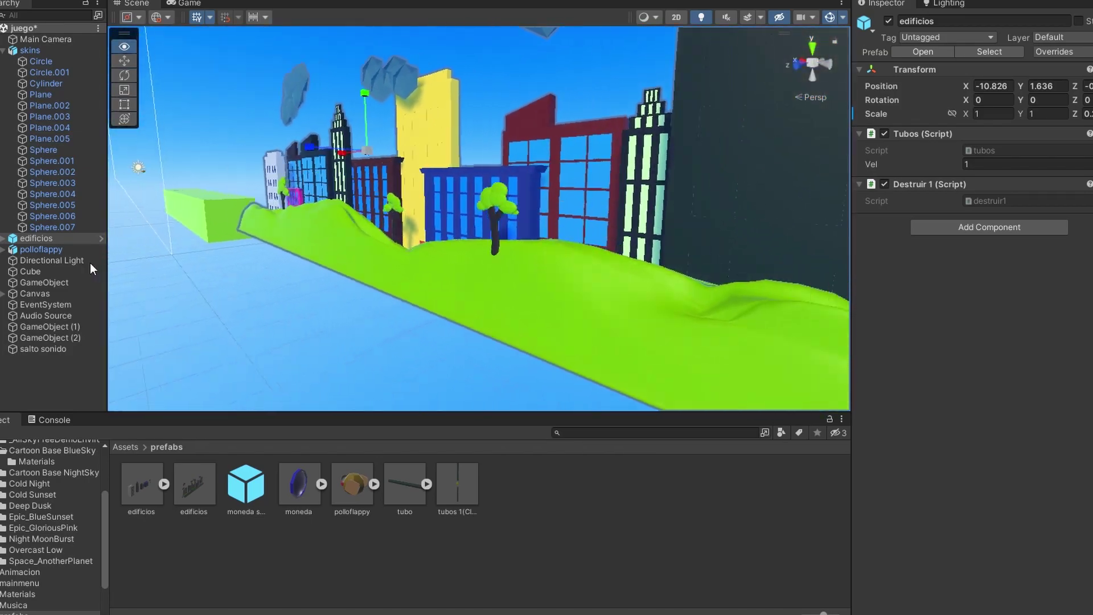
{"action": "right_click_drag", "start_coordinate": [196, 251], "coordinate": [47, 268]}
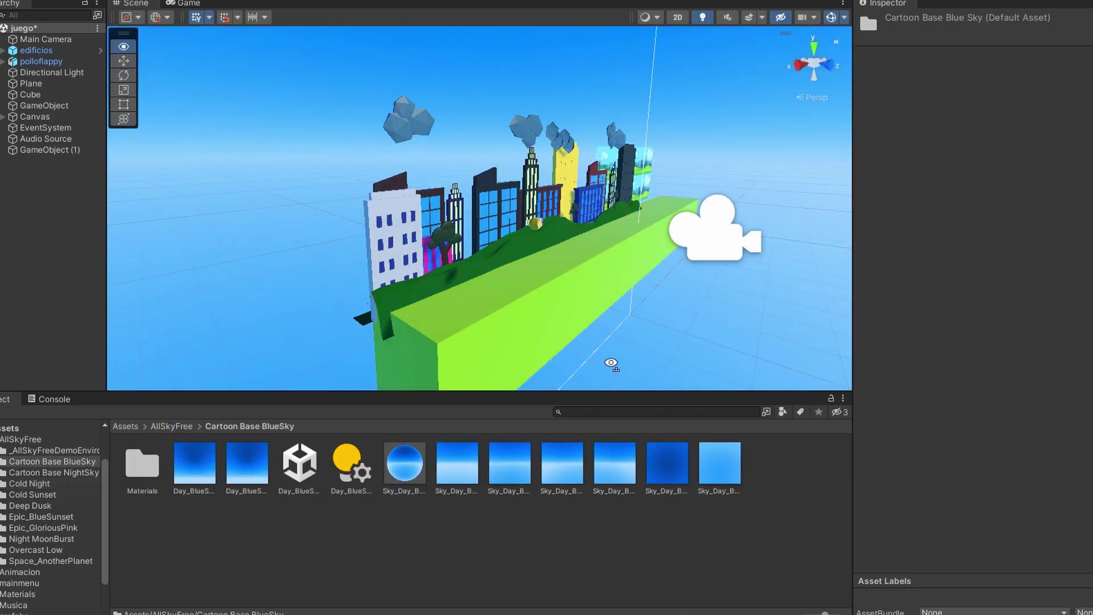
- View the city under the blue sky, return to Unity to reload Spawns1, and start play
{"action": "mouse_move", "coordinate": [610, 361]}
{"action": "left_mouse_down", "text": "alt"}
{"action": "mouse_move", "coordinate": [437, 330]}
{"action": "mouse_move", "coordinate": [497, 242]}
{"action": "left_mouse_up", "text": "alt"}
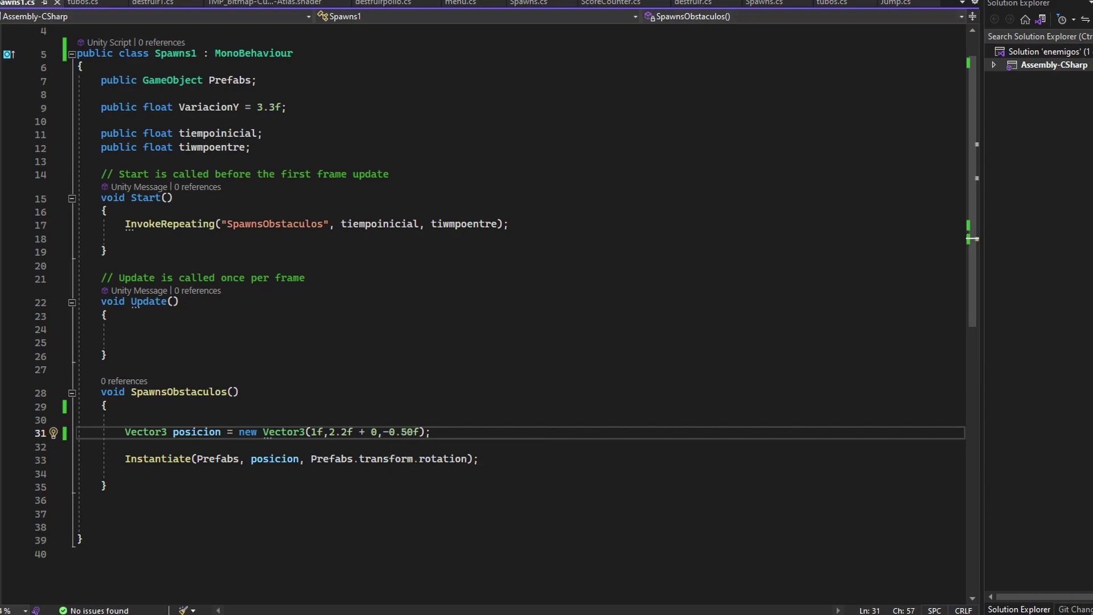
{"action": "key", "text": "alt+Tab"}
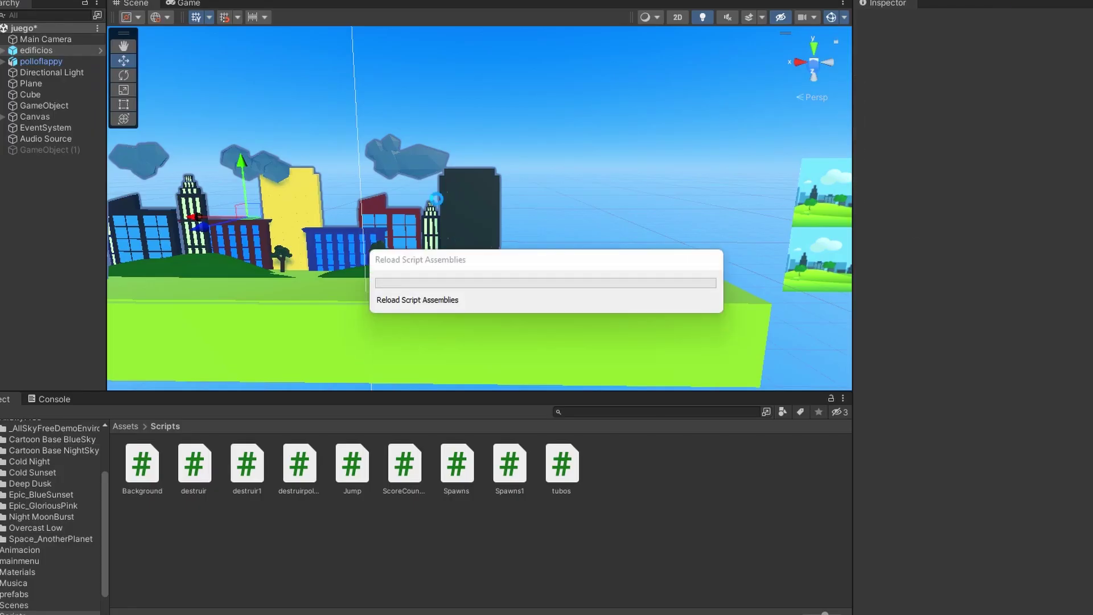
{"action": "key", "text": "ctrl+p"}
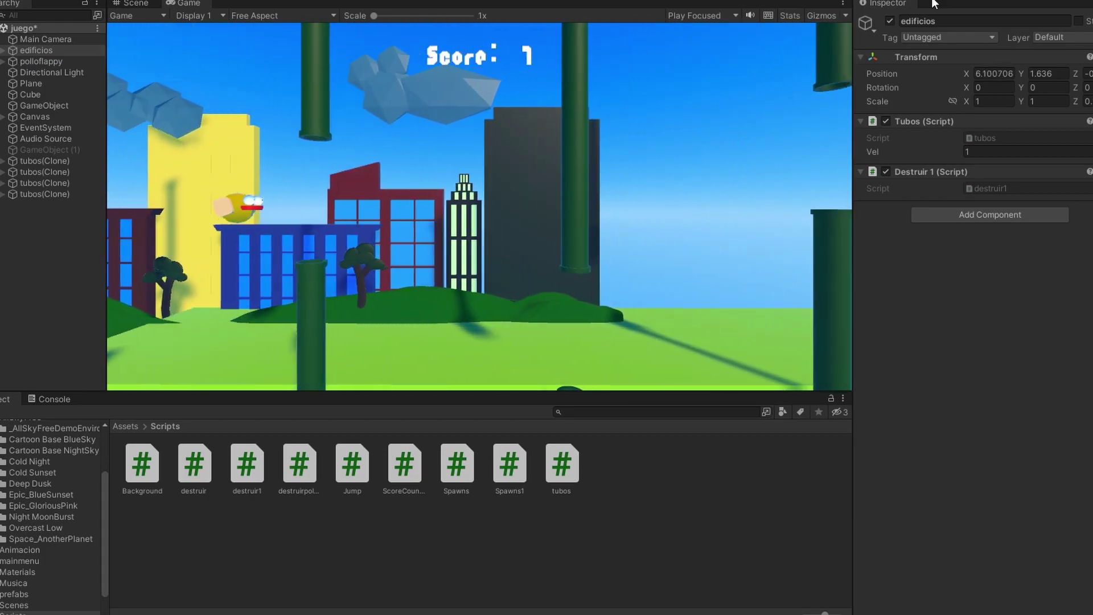
- Check GameObject (1)'s Spawns 1 script while playing, then stop play mode
{"action": "left_click", "coordinate": [61, 149]}
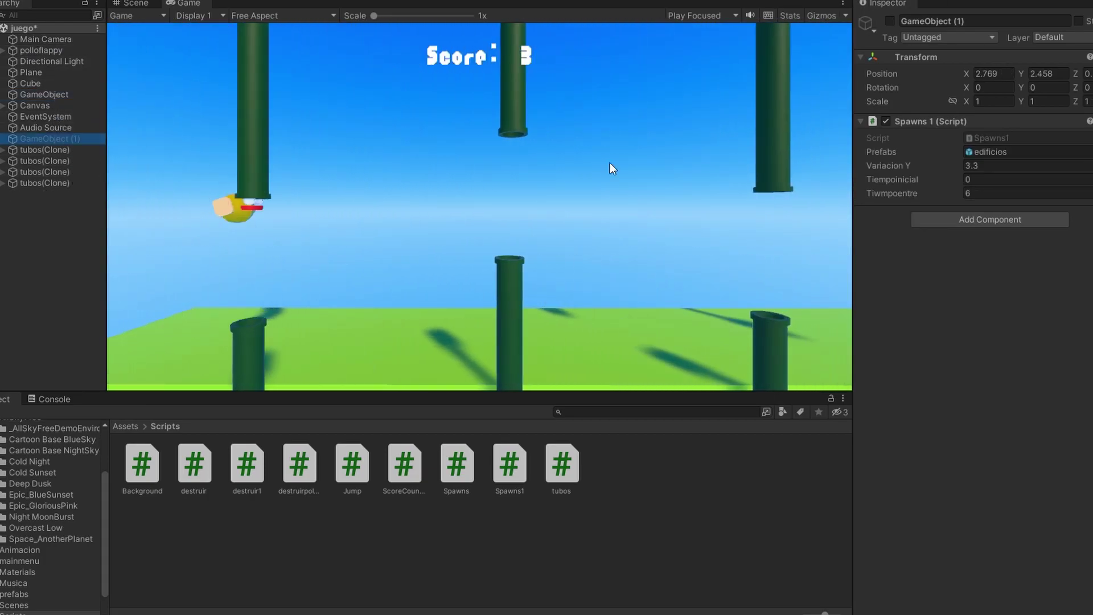
{"action": "left_click", "coordinate": [890, 21]}
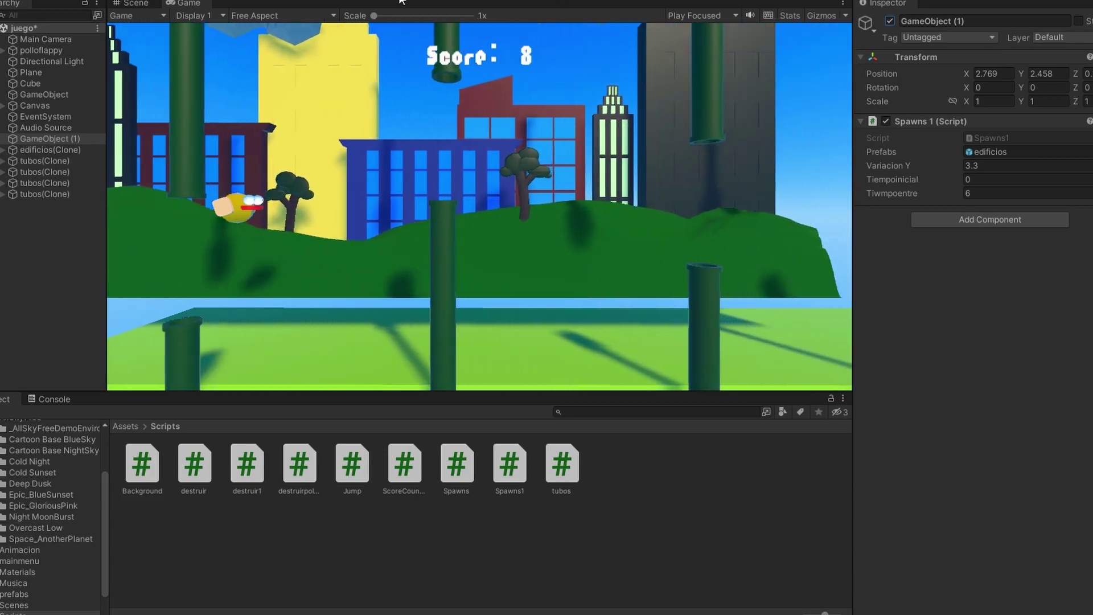
{"action": "left_click", "coordinate": [131, 3]}
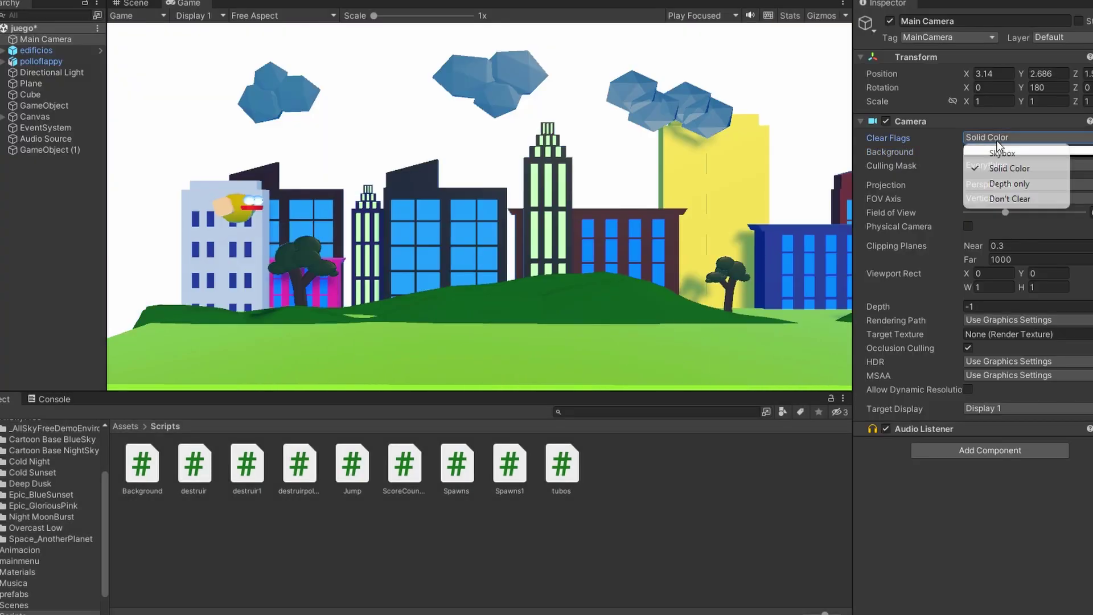
- Keep Main Camera's Clear Flags on Skybox and raise Field of View to maximum
{"action": "left_click", "coordinate": [1006, 183]}
{"action": "left_click", "coordinate": [1000, 153]}
{"action": "mouse_move", "coordinate": [1000, 213]}
{"action": "left_mouse_down"}
{"action": "mouse_move", "coordinate": [1081, 211]}
{"action": "mouse_move", "coordinate": [1000, 204]}
{"action": "left_mouse_up"}
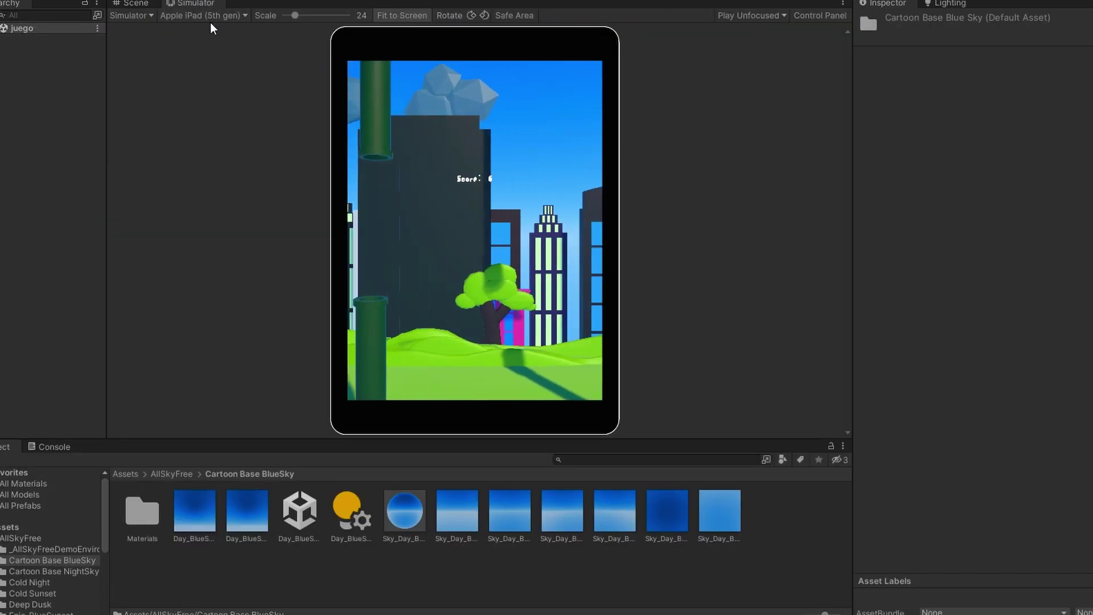
- Preview the game on a Samsung Galaxy S10+ in the Simulator
{"action": "left_click", "coordinate": [208, 16]}
{"action": "scroll", "coordinate": [224, 79], "scroll_direction": "down", "scroll_amount": 5}
{"action": "scroll", "coordinate": [216, 107], "scroll_direction": "down", "scroll_amount": 10}
{"action": "left_click", "coordinate": [214, 107]}
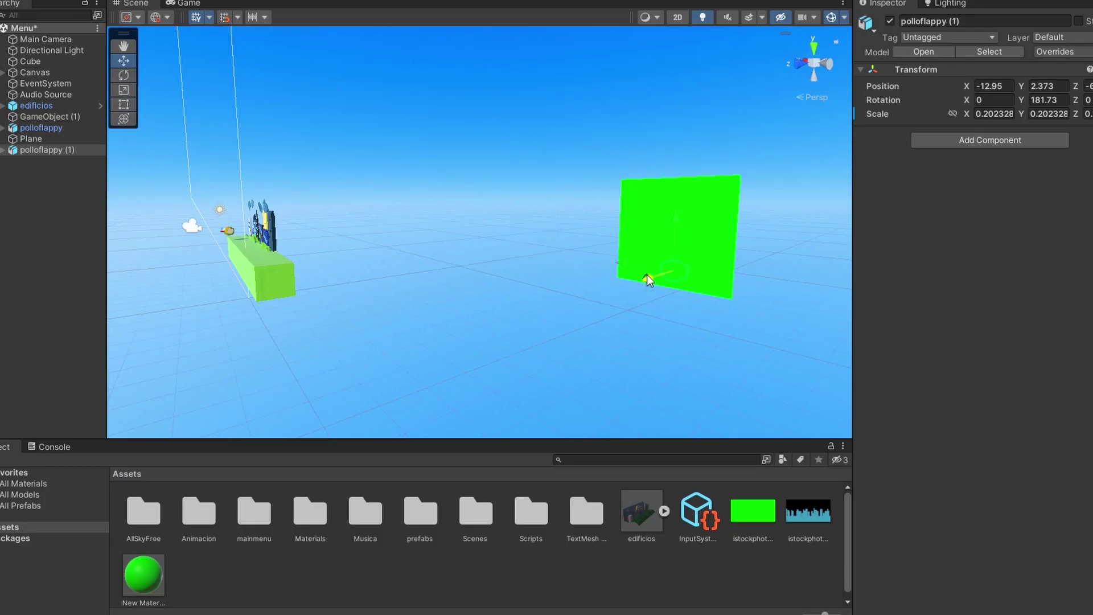
- Rotate polloflappy (1) to face the camera in front of the green plane
{"action": "left_click_drag", "start_coordinate": [503, 270], "coordinate": [605, 419], "text": "alt"}
{"action": "key", "text": "f"}
{"action": "key", "text": "e"}
{"action": "mouse_move", "coordinate": [371, 251]}
{"action": "left_mouse_down"}
{"action": "mouse_move", "coordinate": [492, 252]}
{"action": "mouse_move", "coordinate": [467, 257]}
{"action": "left_mouse_up"}
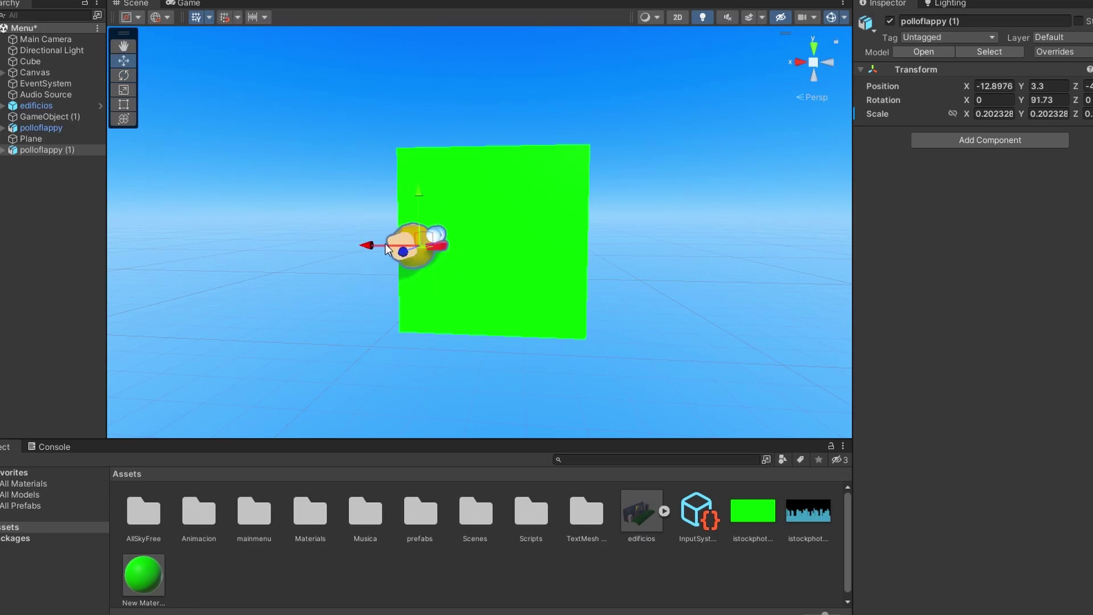
{"action": "key", "text": "e"}
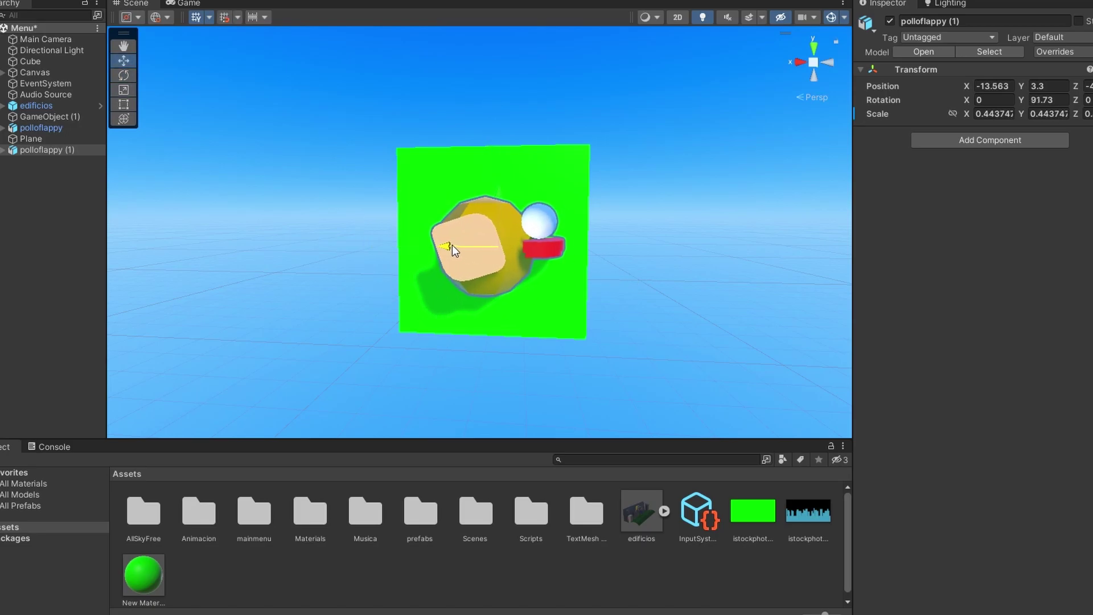
- Scale the green Plane up until it fills the view
{"action": "left_click", "coordinate": [501, 318]}
{"action": "key", "text": "f"}
{"action": "key", "text": "r"}
{"action": "left_click_drag", "start_coordinate": [481, 235], "coordinate": [588, 238]}
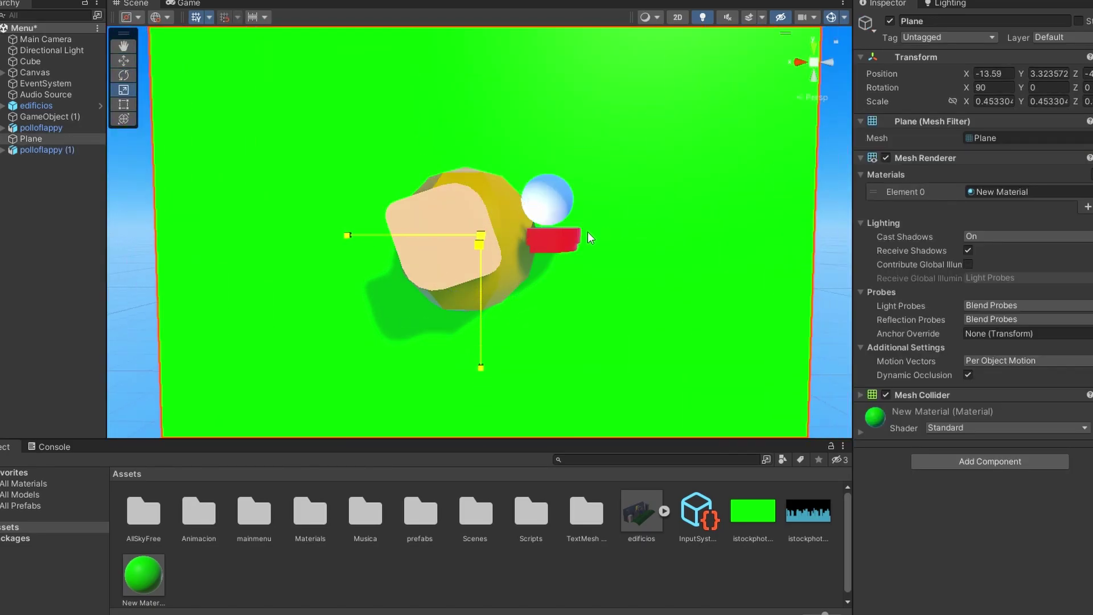
{"action": "left_click", "coordinate": [436, 490]}
- Launch the Snipping Tool and start a new screen snip
{"action": "key", "text": "super"}
{"action": "type", "text": "re"}
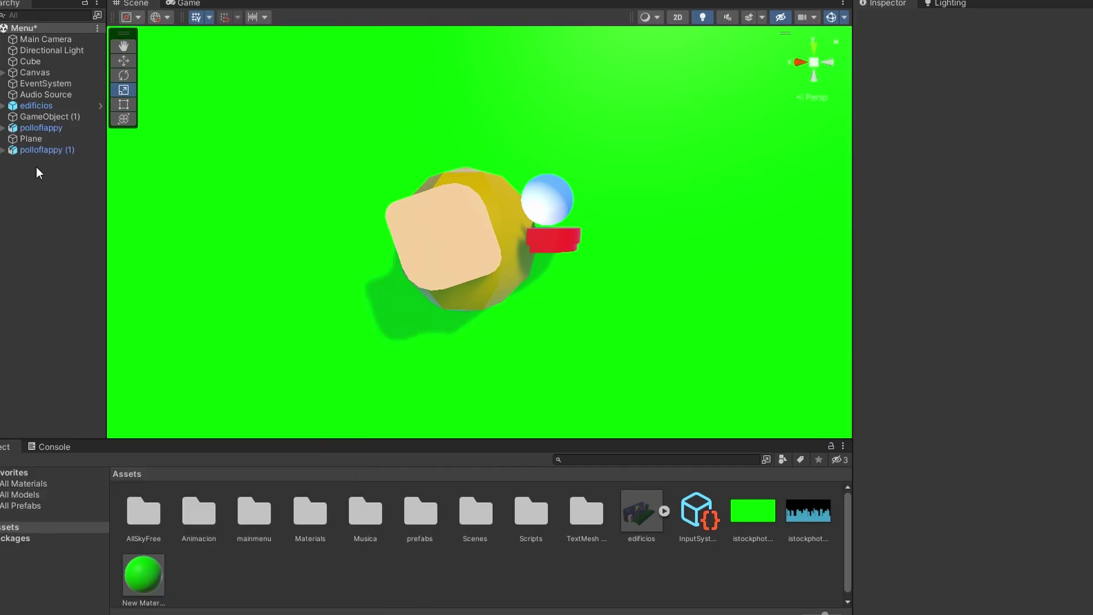
{"action": "key", "text": "Return"}
{"action": "left_click", "coordinate": [466, 284]}
- Snip the scene area, then drag the coin along X to about 2.13
{"action": "left_click_drag", "start_coordinate": [240, 50], "coordinate": [696, 421]}
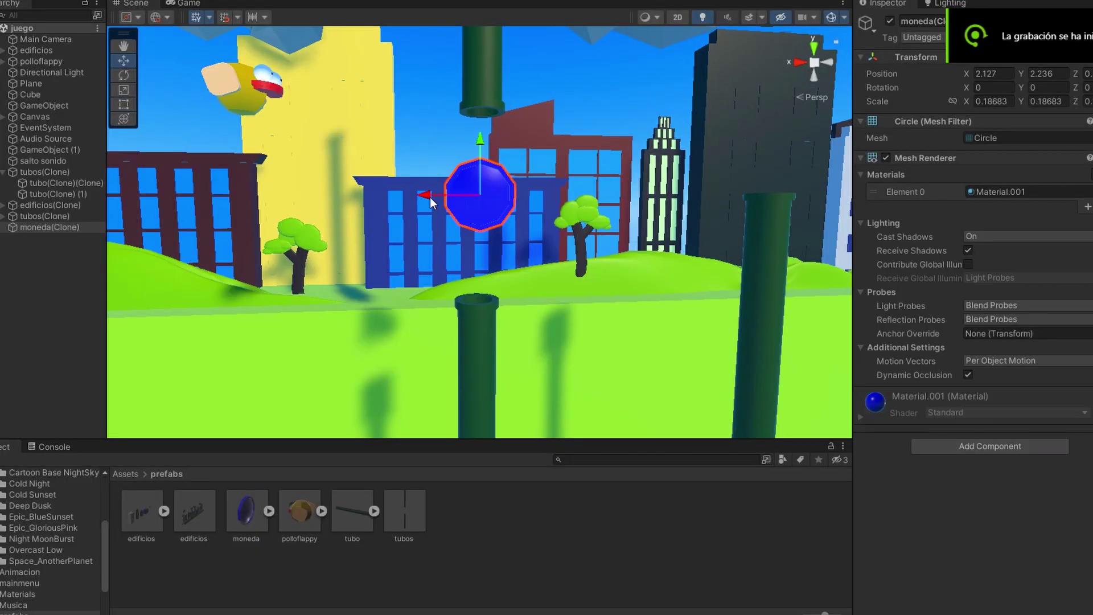
{"action": "left_click_drag", "start_coordinate": [261, 194], "coordinate": [429, 197]}
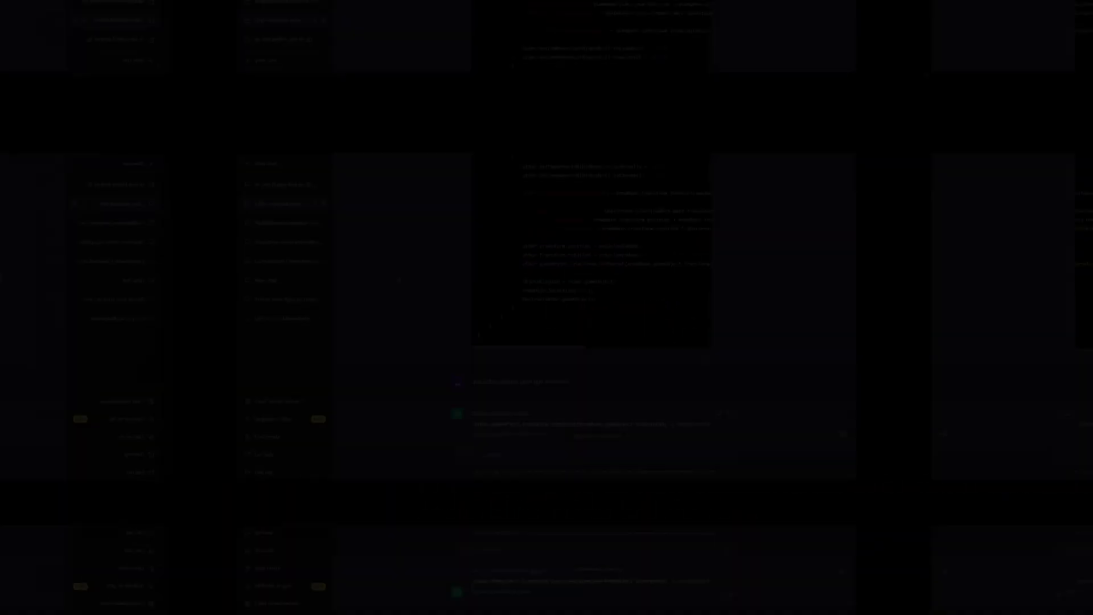
- Scroll to ChatGPT's answer on scoring at the punto collider, then restart the game
{"action": "scroll", "coordinate": [313, 264], "scroll_direction": "down", "scroll_amount": 5}
{"action": "scroll", "coordinate": [314, 263], "scroll_direction": "down", "scroll_amount": 5}
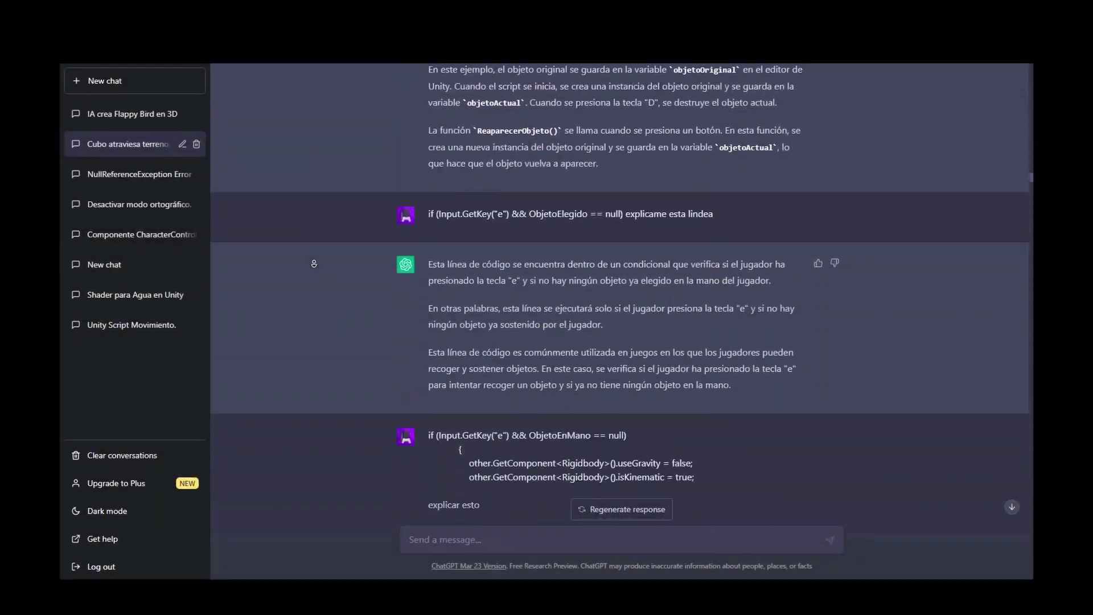
{"action": "scroll", "coordinate": [313, 263], "scroll_direction": "down", "scroll_amount": 5}
{"action": "scroll", "coordinate": [313, 264], "scroll_direction": "down", "scroll_amount": 5}
{"action": "scroll", "coordinate": [314, 263], "scroll_direction": "down", "scroll_amount": 5}
{"action": "scroll", "coordinate": [313, 263], "scroll_direction": "down", "scroll_amount": 5}
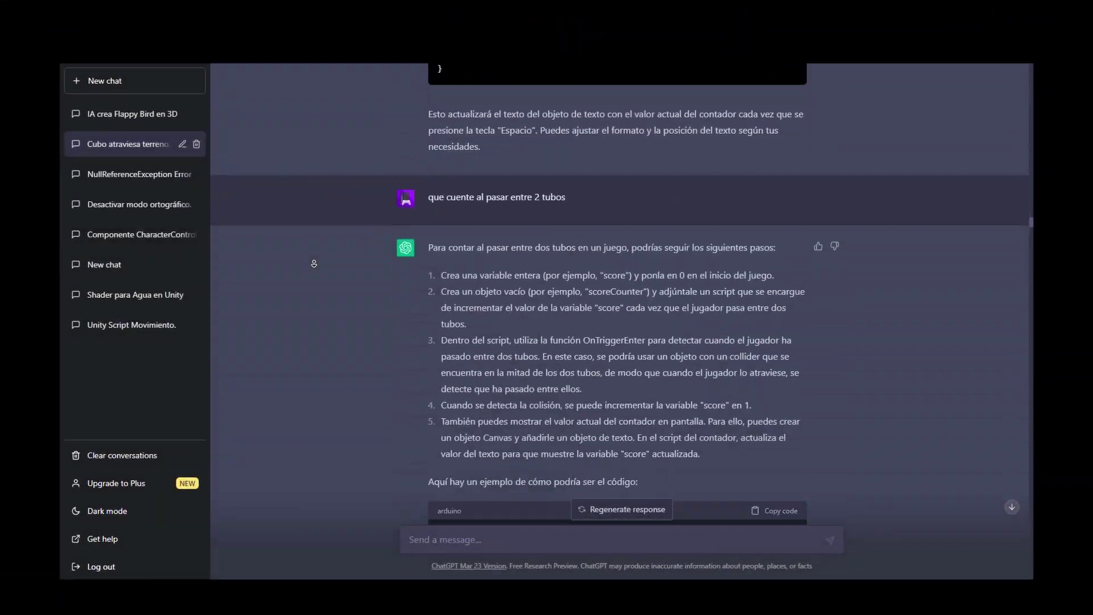
{"action": "scroll", "coordinate": [314, 263], "scroll_direction": "down", "scroll_amount": 5}
{"action": "scroll", "coordinate": [313, 264], "scroll_direction": "down", "scroll_amount": 5}
{"action": "scroll", "coordinate": [314, 263], "scroll_direction": "down", "scroll_amount": 5}
{"action": "scroll", "coordinate": [314, 264], "scroll_direction": "down", "scroll_amount": 5}
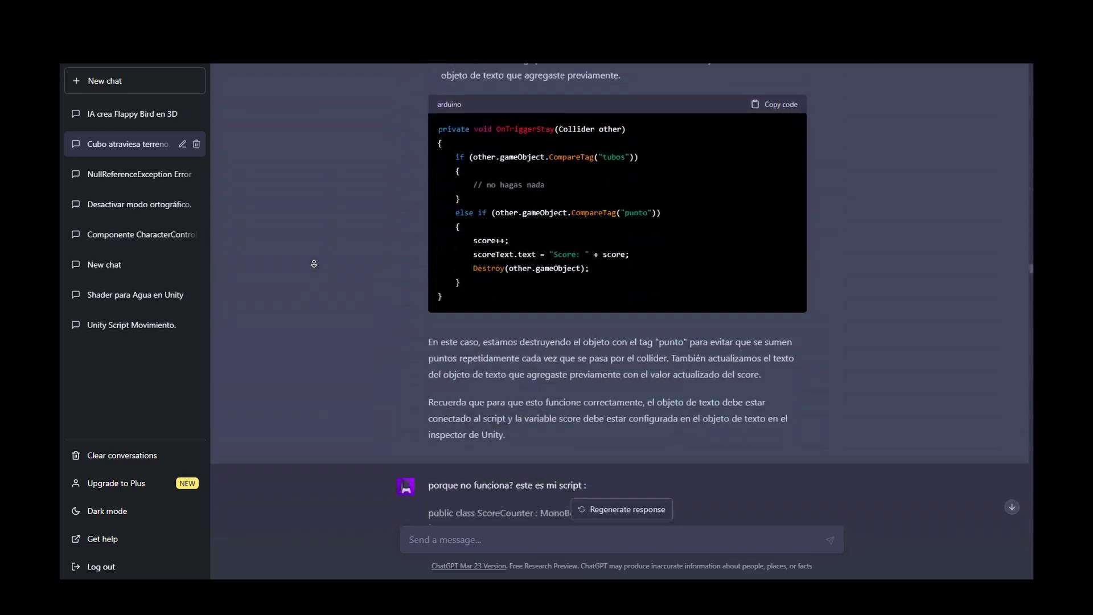
{"action": "scroll", "coordinate": [314, 263], "scroll_direction": "down", "scroll_amount": 5}
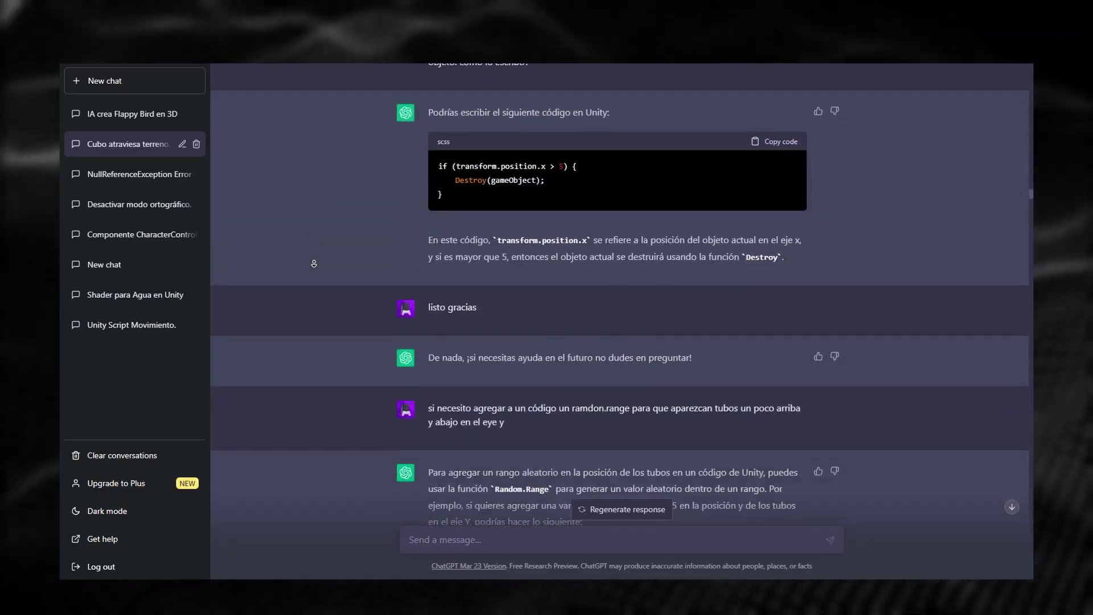
{"action": "scroll", "coordinate": [314, 264], "scroll_direction": "down", "scroll_amount": 5}
{"action": "scroll", "coordinate": [314, 264], "scroll_direction": "down", "scroll_amount": 5}
{"action": "scroll", "coordinate": [314, 264], "scroll_direction": "down", "scroll_amount": 5}
{"action": "scroll", "coordinate": [314, 264], "scroll_direction": "down", "scroll_amount": 5}
{"action": "scroll", "coordinate": [314, 264], "scroll_direction": "down", "scroll_amount": 5}
{"action": "scroll", "coordinate": [314, 264], "scroll_direction": "down", "scroll_amount": 5}
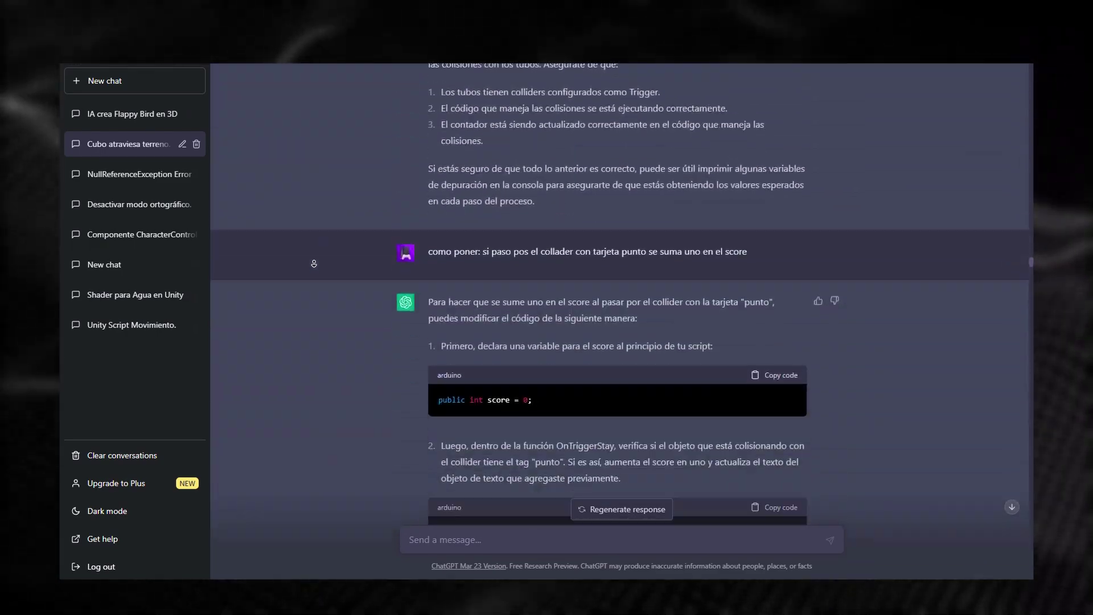
{"action": "scroll", "coordinate": [314, 264], "scroll_direction": "down", "scroll_amount": 5}
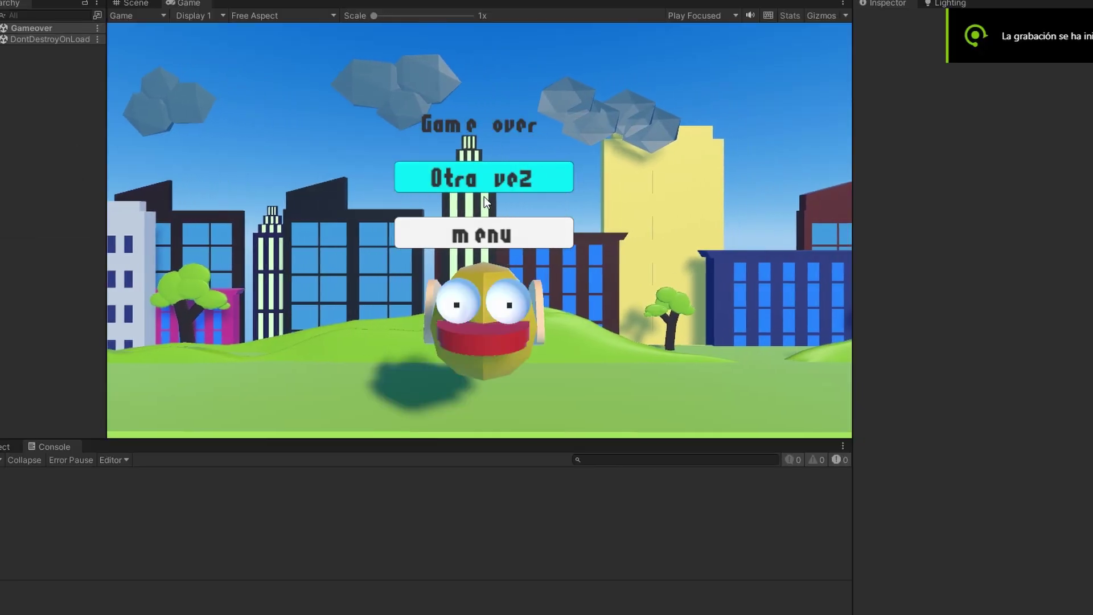
{"action": "left_click", "coordinate": [483, 183]}
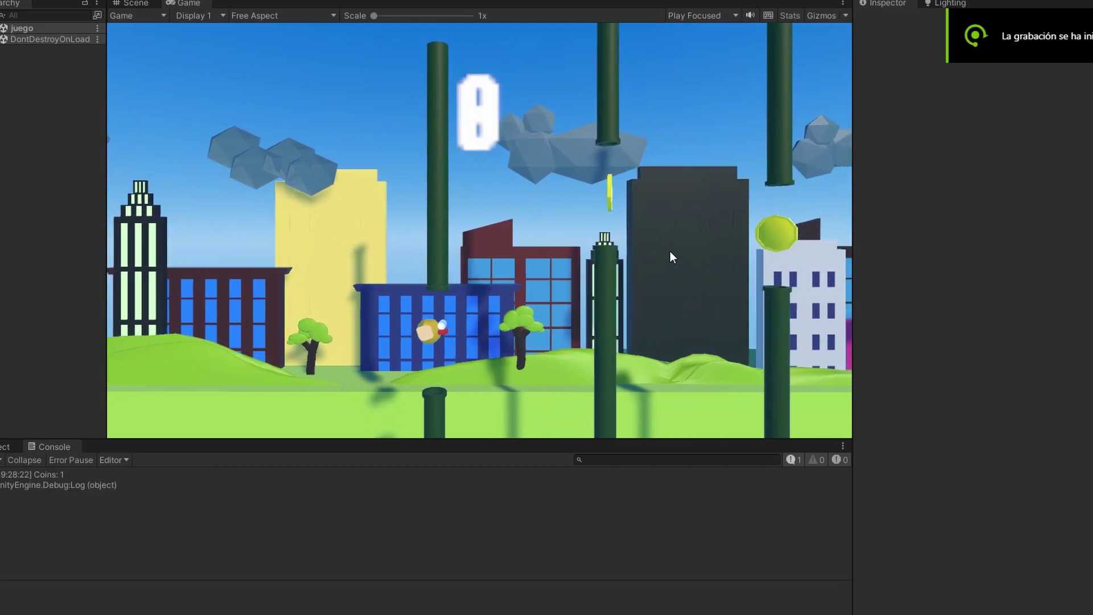
- Flap the bird through the pipe gaps until the score reaches 10 and Coins hits 11
{"action": "left_click", "coordinate": [661, 244]}
{"action": "left_click", "coordinate": [652, 236]}
{"action": "left_click", "coordinate": [651, 233]}
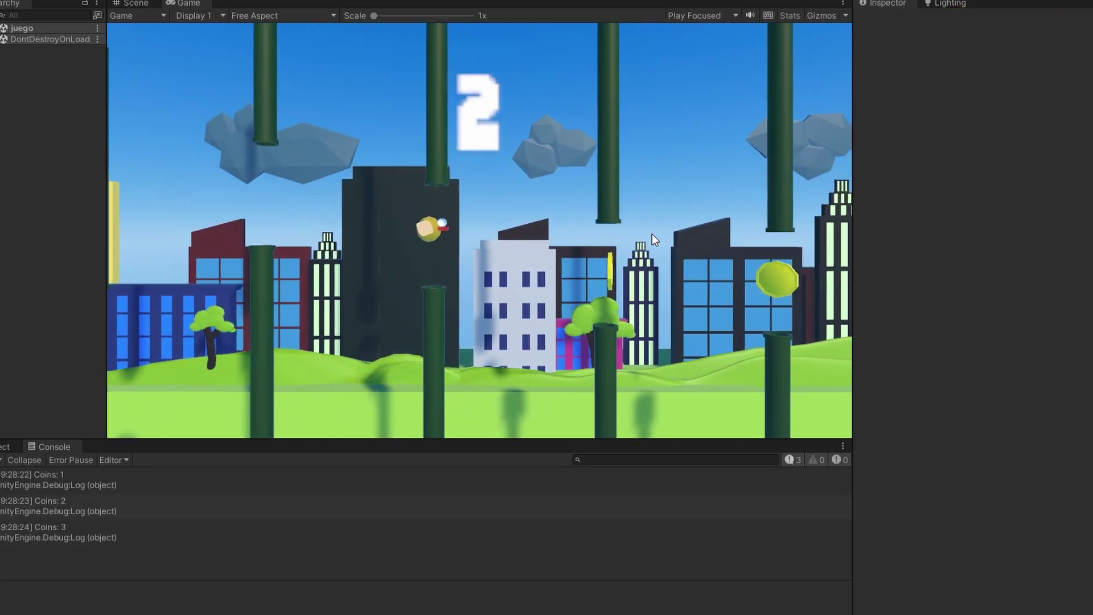
{"action": "left_click", "coordinate": [651, 234]}
{"action": "left_click", "coordinate": [643, 196]}
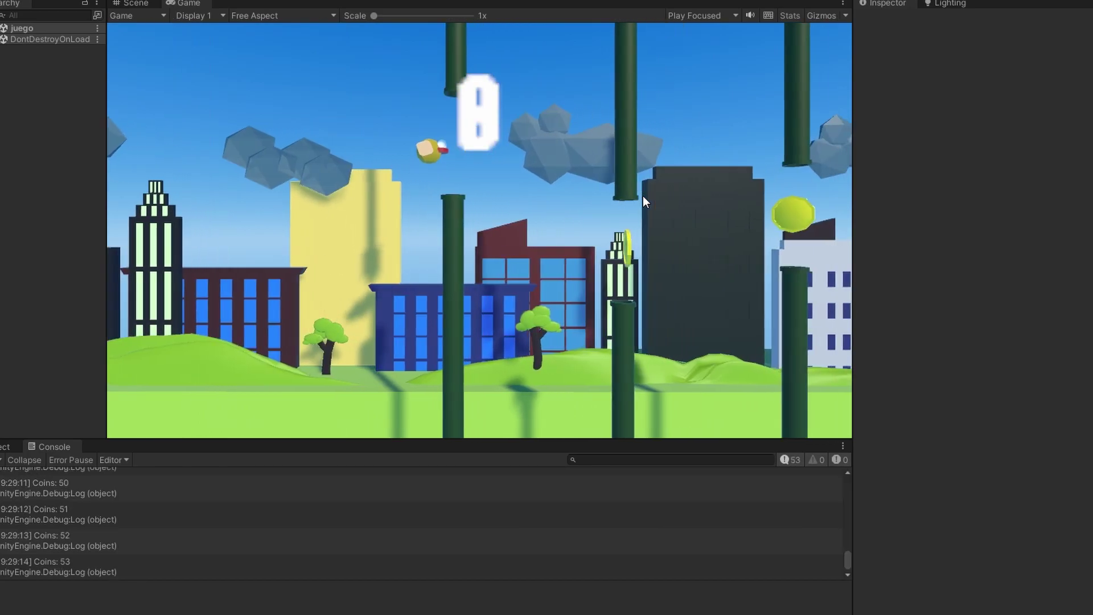
{"action": "left_click", "coordinate": [643, 196]}
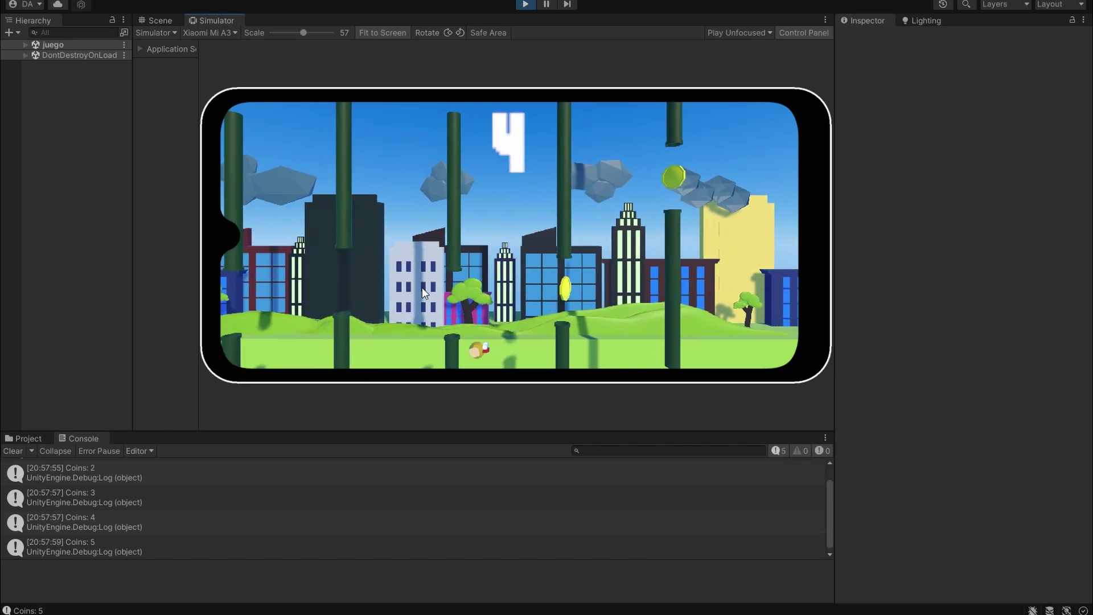
{"action": "left_click", "coordinate": [421, 287]}
{"action": "left_click", "coordinate": [422, 287]}
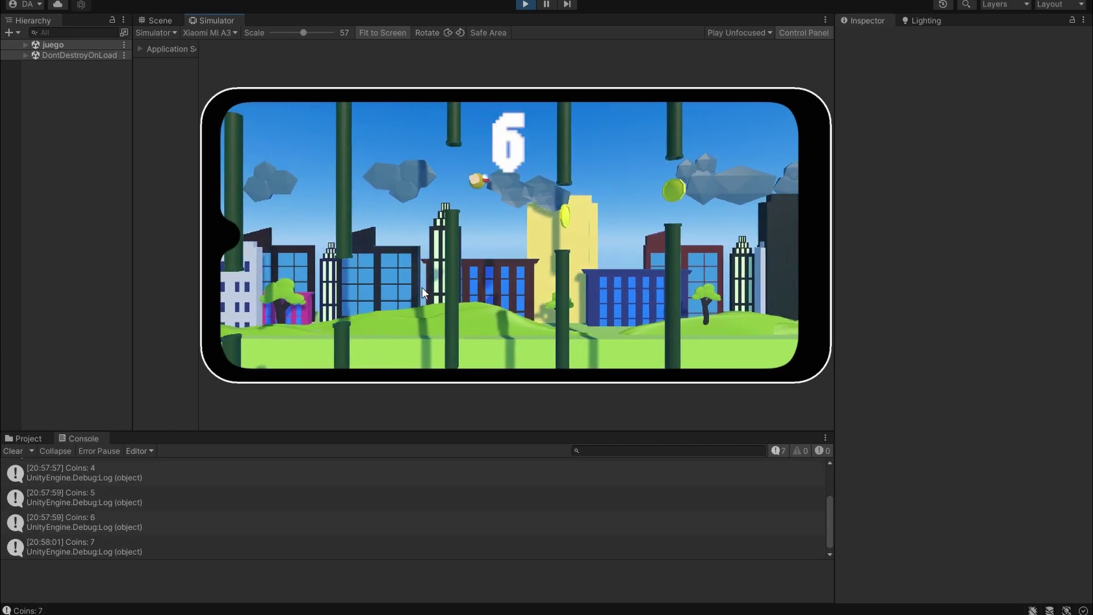
{"action": "left_click", "coordinate": [421, 287]}
{"action": "left_click", "coordinate": [422, 287]}
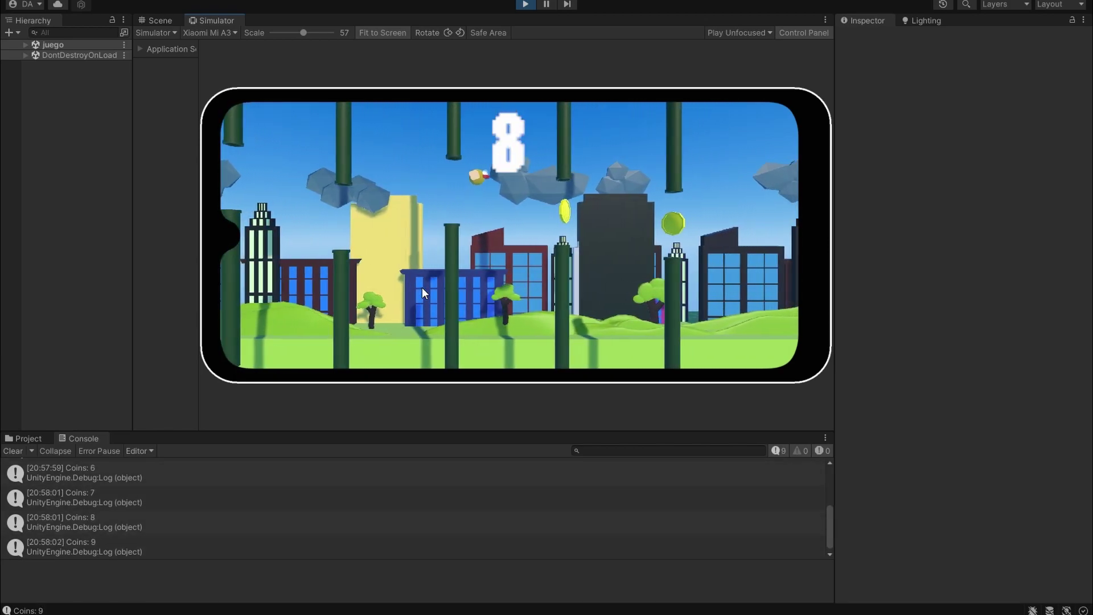
{"action": "left_click", "coordinate": [422, 286]}
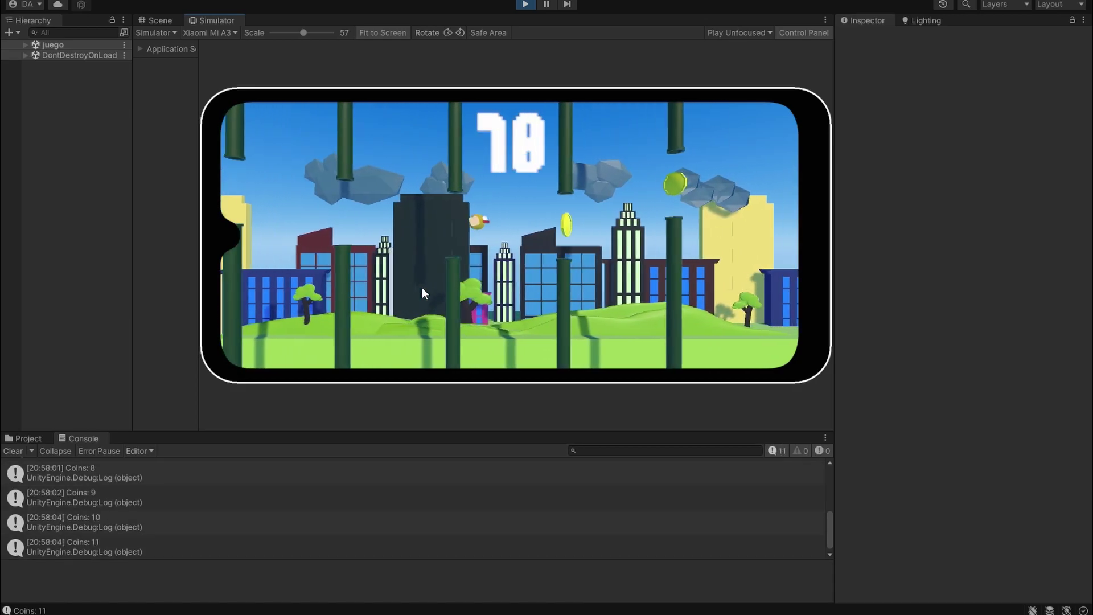
{"action": "left_click", "coordinate": [422, 287]}
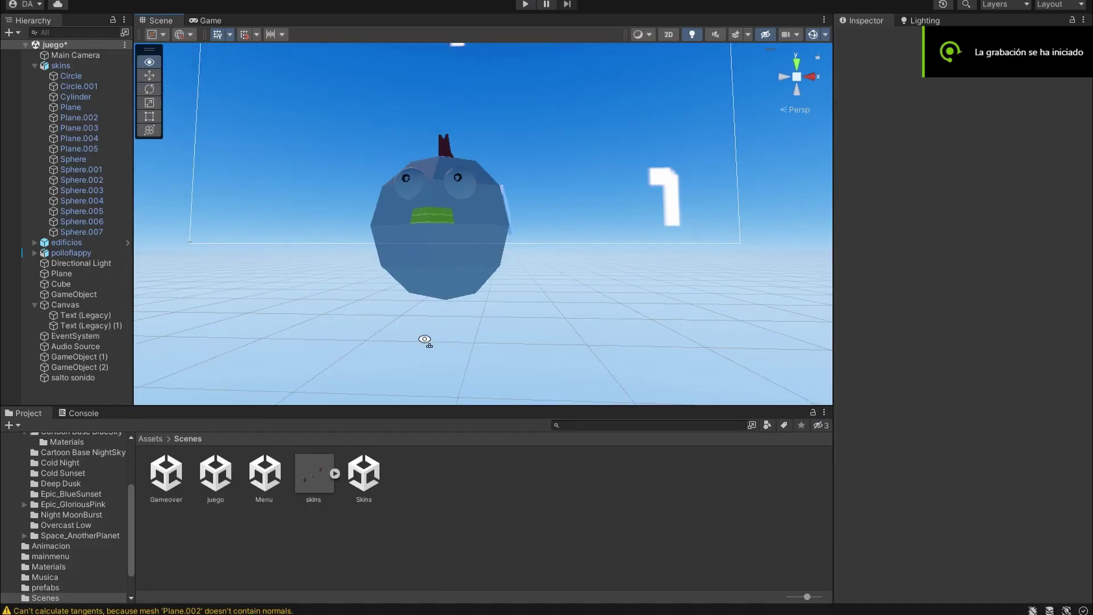
{"action": "left_click_drag", "start_coordinate": [521, 353], "coordinate": [673, 348], "text": "alt"}
{"action": "mouse_move", "coordinate": [755, 350]}
{"action": "left_mouse_down", "text": "alt"}
{"action": "mouse_move", "coordinate": [893, 363]}
{"action": "mouse_move", "coordinate": [1074, 305]}
{"action": "left_mouse_up", "text": "alt"}
{"action": "mouse_move", "coordinate": [85, 311]}
{"action": "left_mouse_down", "text": "alt"}
{"action": "mouse_move", "coordinate": [187, 317]}
{"action": "mouse_move", "coordinate": [215, 333]}
{"action": "mouse_move", "coordinate": [222, 370]}
{"action": "mouse_move", "coordinate": [628, 394]}
{"action": "mouse_move", "coordinate": [54, 370]}
{"action": "left_mouse_up", "text": "alt"}
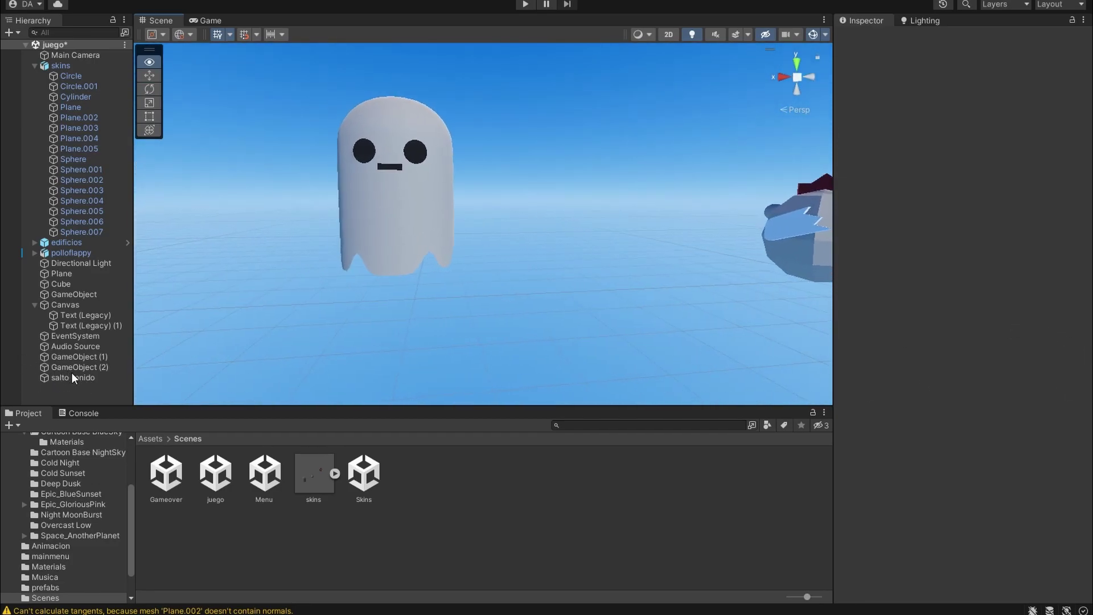
{"action": "left_click_drag", "start_coordinate": [70, 372], "coordinate": [682, 389], "text": "alt"}
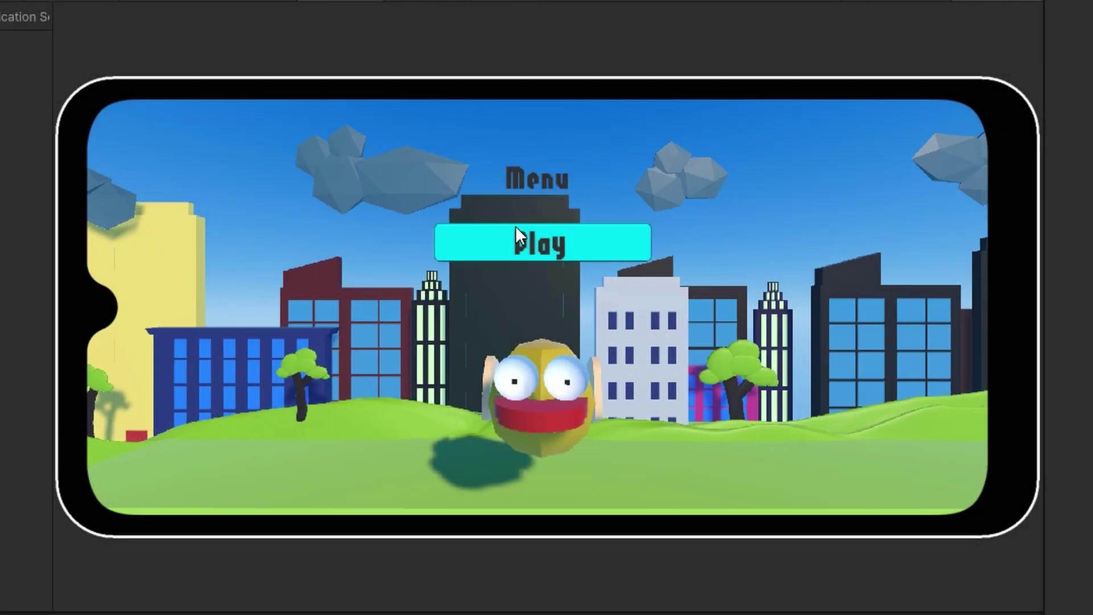
- Start a round from the game menu and flap the bird through the first pipe gaps
{"action": "left_click", "coordinate": [518, 238]}
{"action": "left_click", "coordinate": [400, 386]}
{"action": "left_click", "coordinate": [400, 387]}
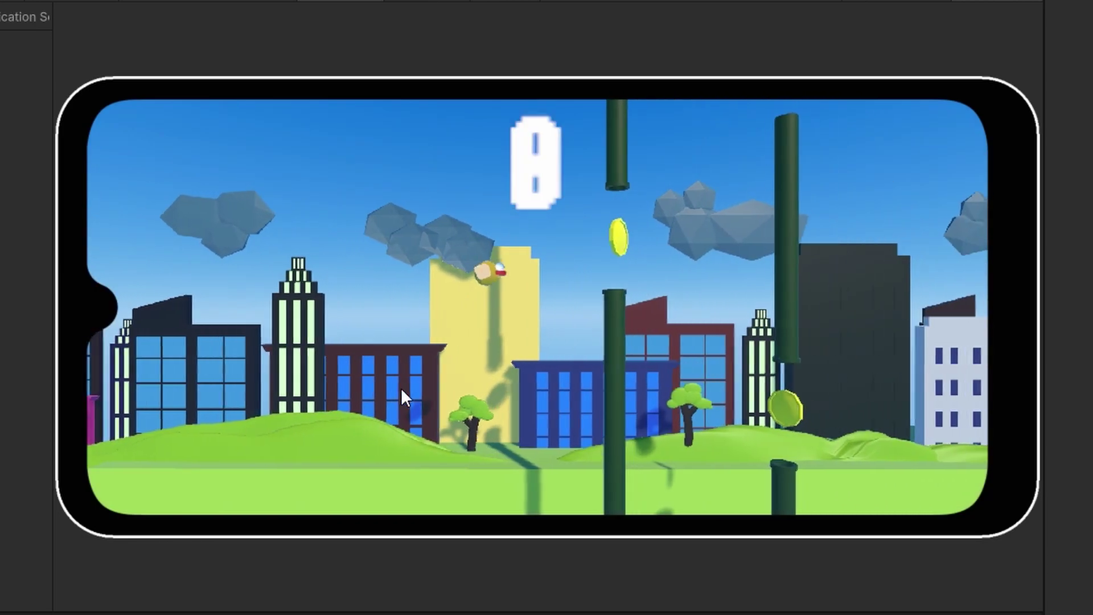
{"action": "left_click", "coordinate": [401, 388]}
{"action": "left_click", "coordinate": [401, 387]}
{"action": "left_click", "coordinate": [401, 388]}
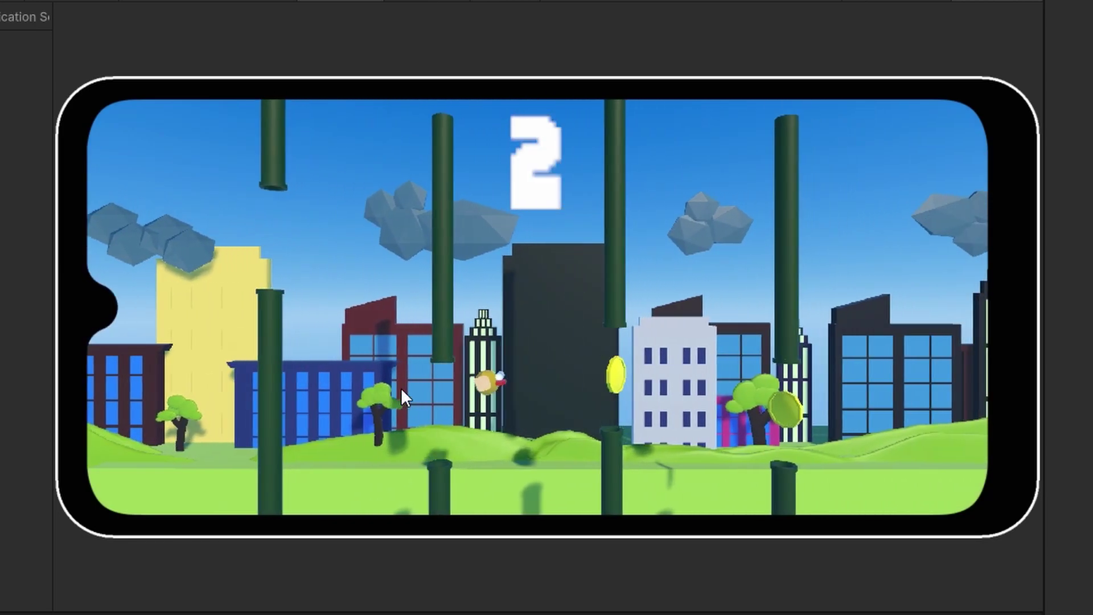
{"action": "left_click", "coordinate": [400, 388]}
{"action": "left_click", "coordinate": [401, 387]}
{"action": "left_click", "coordinate": [400, 388]}
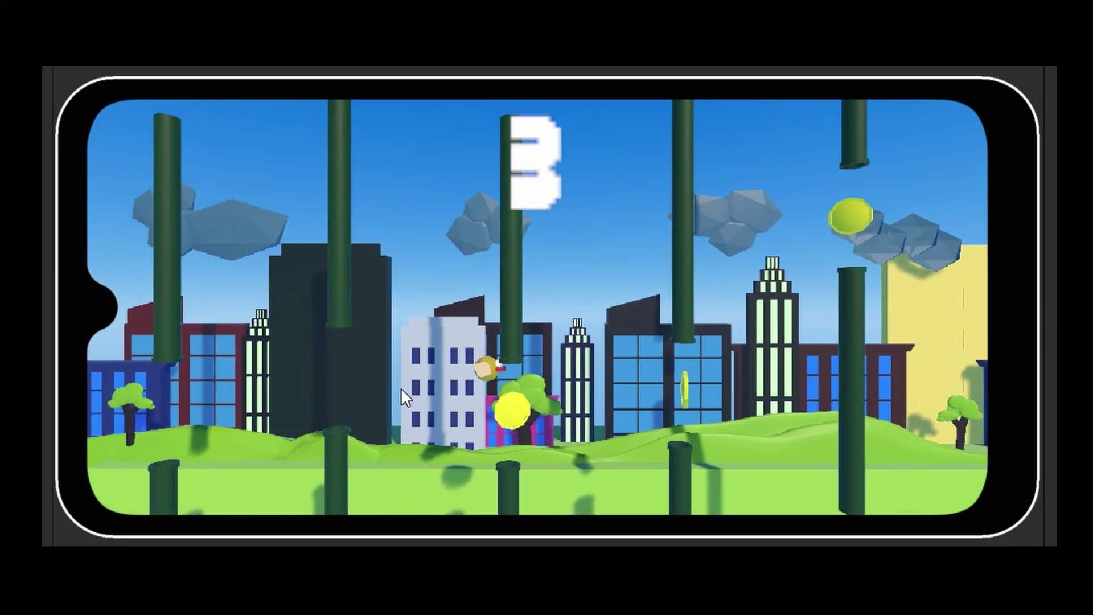
- Keep flapping through more pipes until the run ends on Game over with score 9
{"action": "left_click", "coordinate": [401, 388]}
{"action": "left_click", "coordinate": [401, 388]}
{"action": "left_click", "coordinate": [401, 388]}
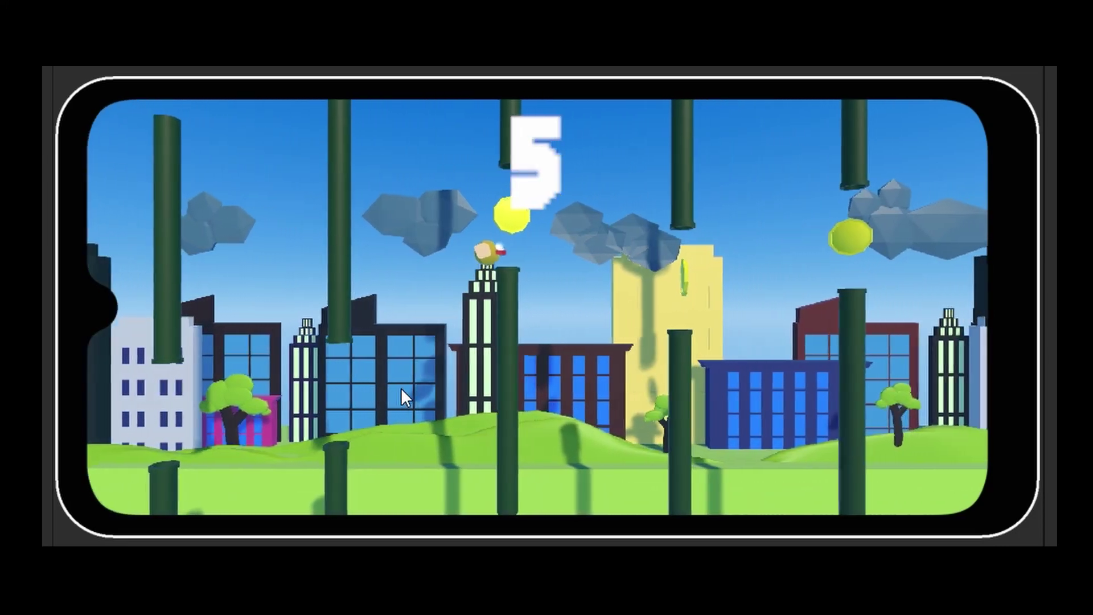
{"action": "left_click", "coordinate": [401, 387]}
{"action": "left_click", "coordinate": [401, 388]}
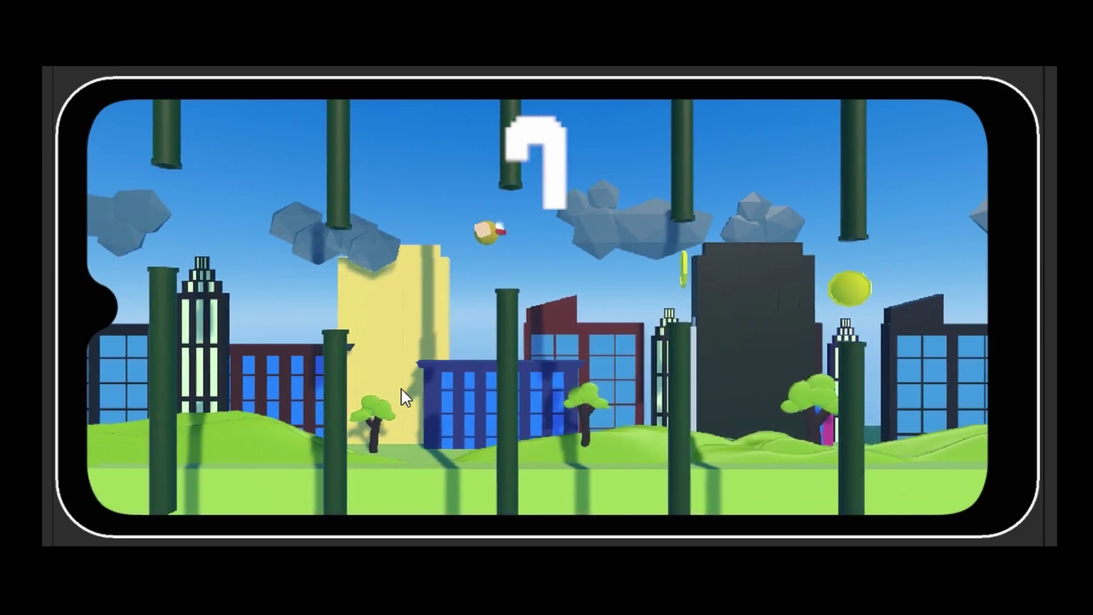
{"action": "left_click", "coordinate": [401, 387]}
{"action": "left_click", "coordinate": [400, 388]}
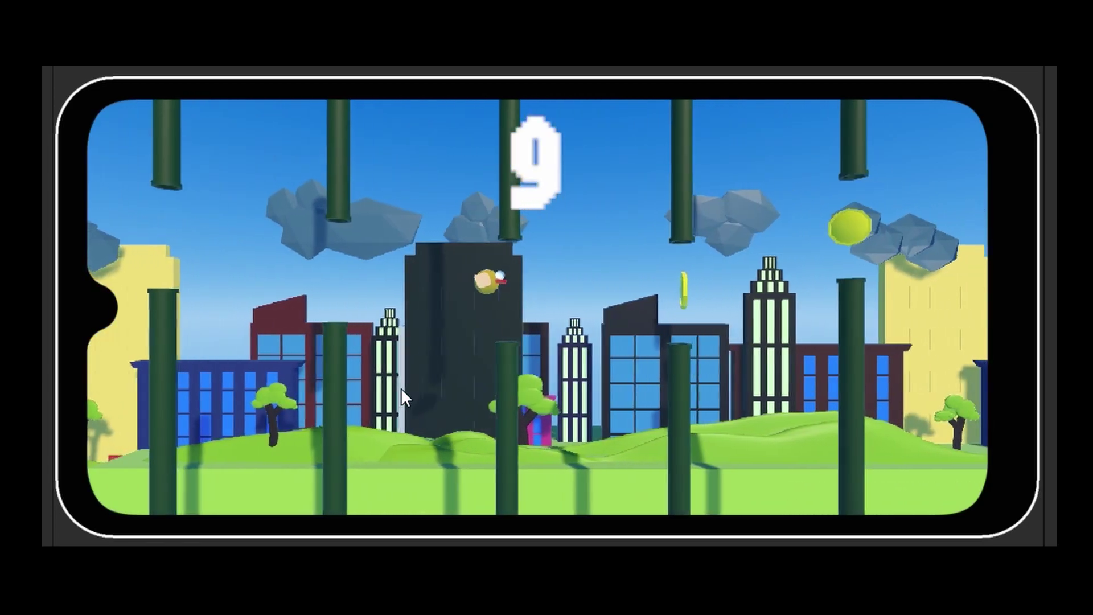
{"action": "left_click", "coordinate": [401, 388]}
{"action": "left_click", "coordinate": [401, 388]}
{"action": "left_click", "coordinate": [401, 387]}
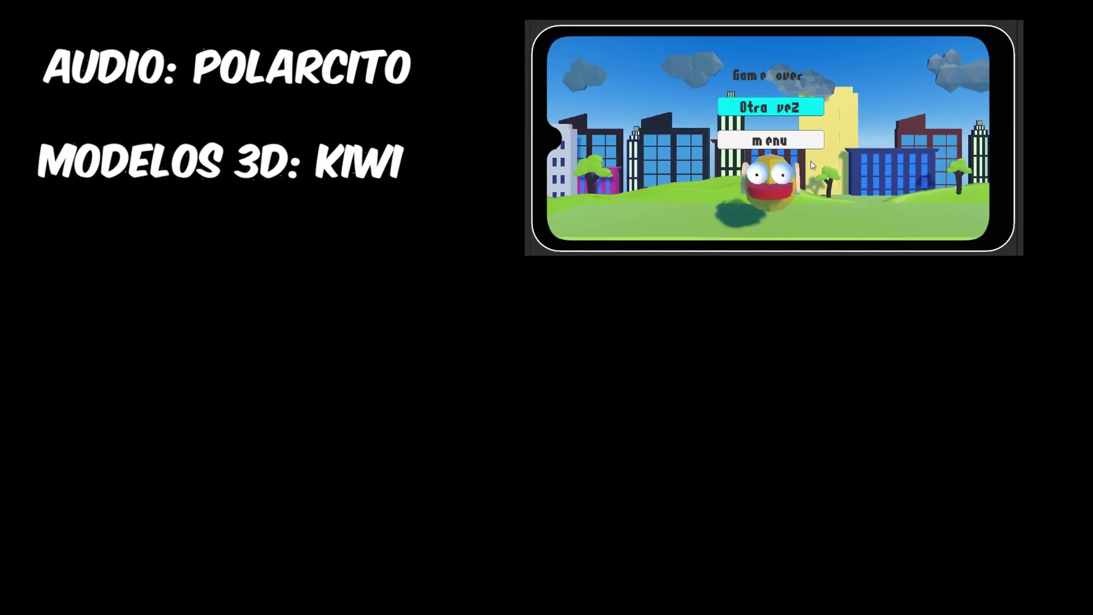